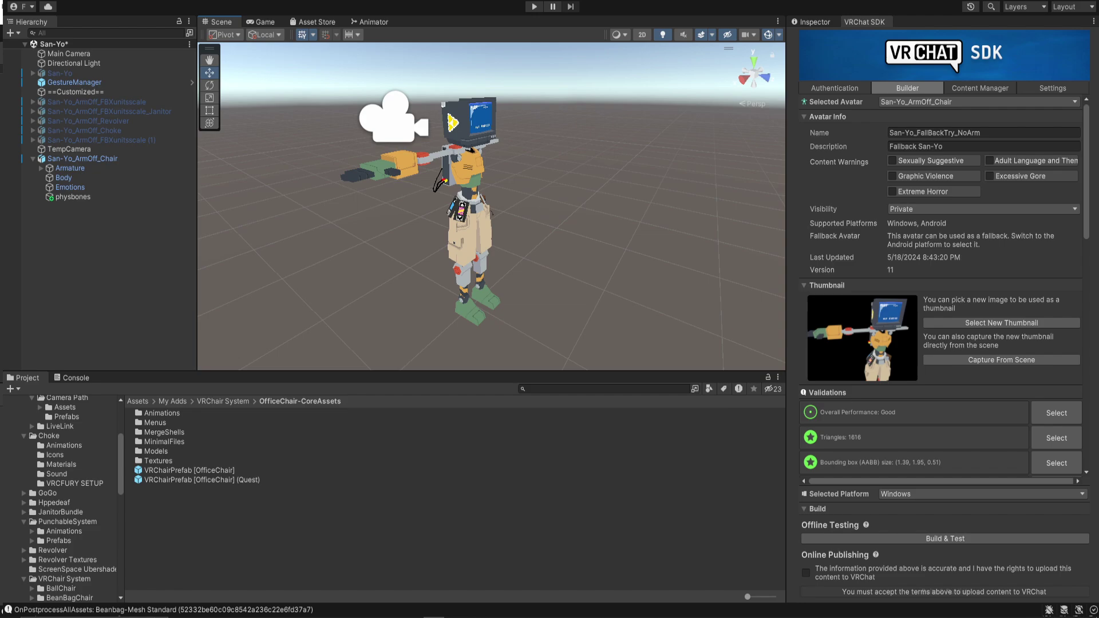
Add VRChairPrefab [OfficeChair] to the scene, frame it with the avatar, then delete it
left_click_drag(189, 470, 438, 317)
key("f")
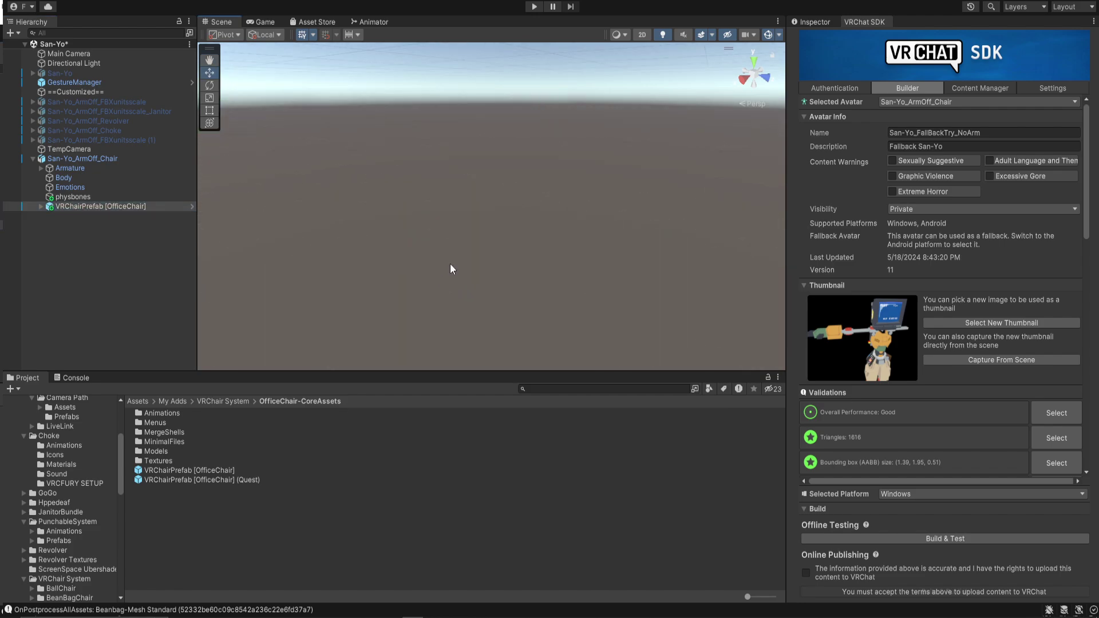
middle_click_drag(445, 248, 457, 268)
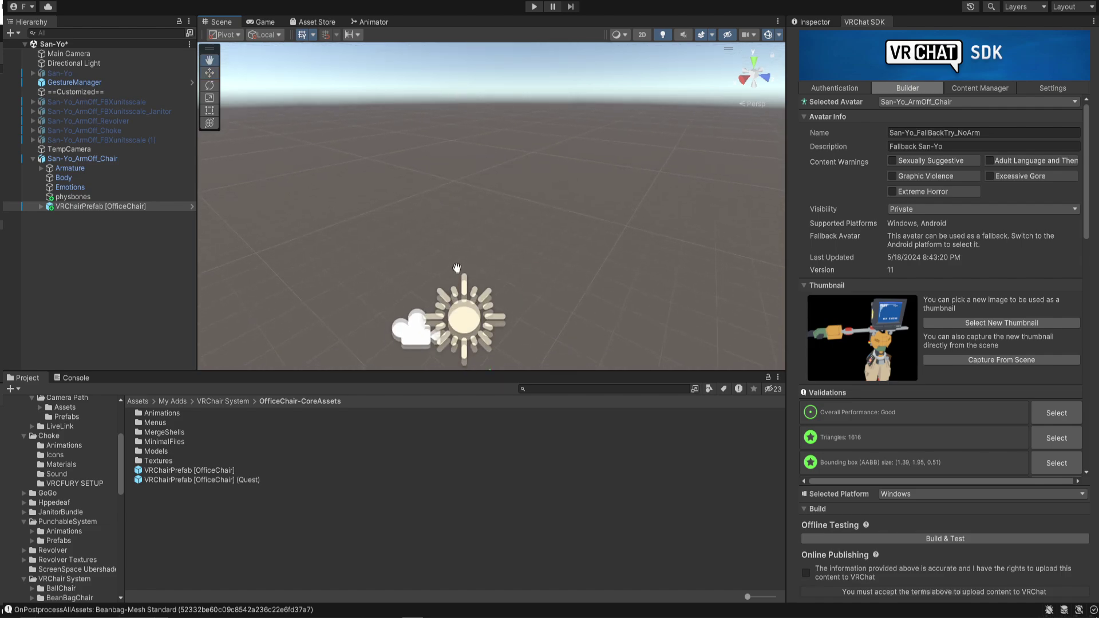
key("f")
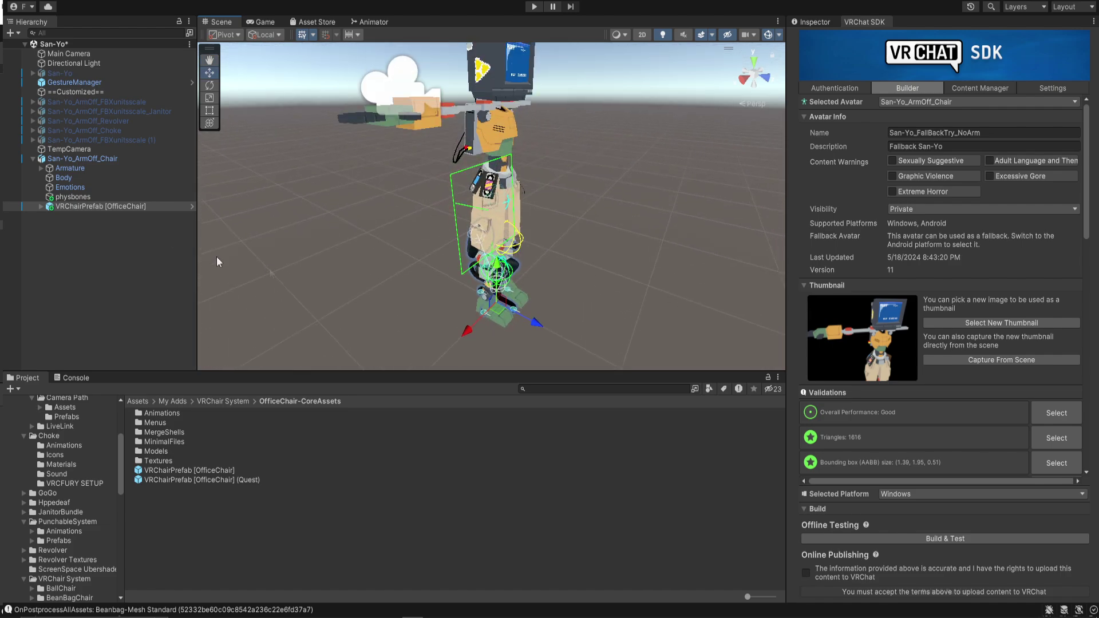
left_click(120, 205)
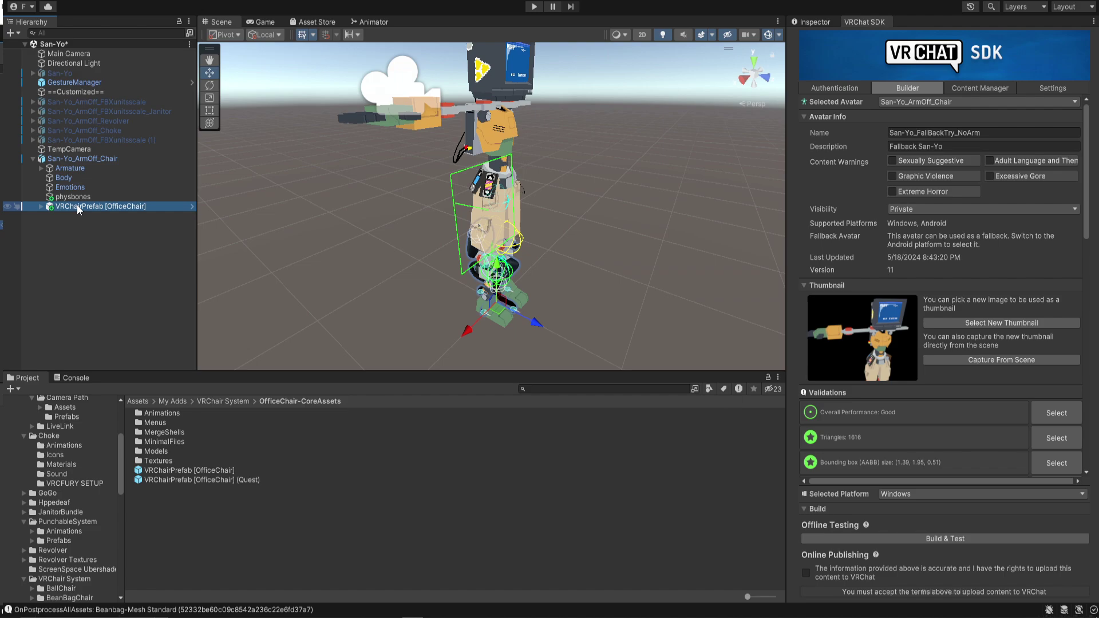
key("Delete")
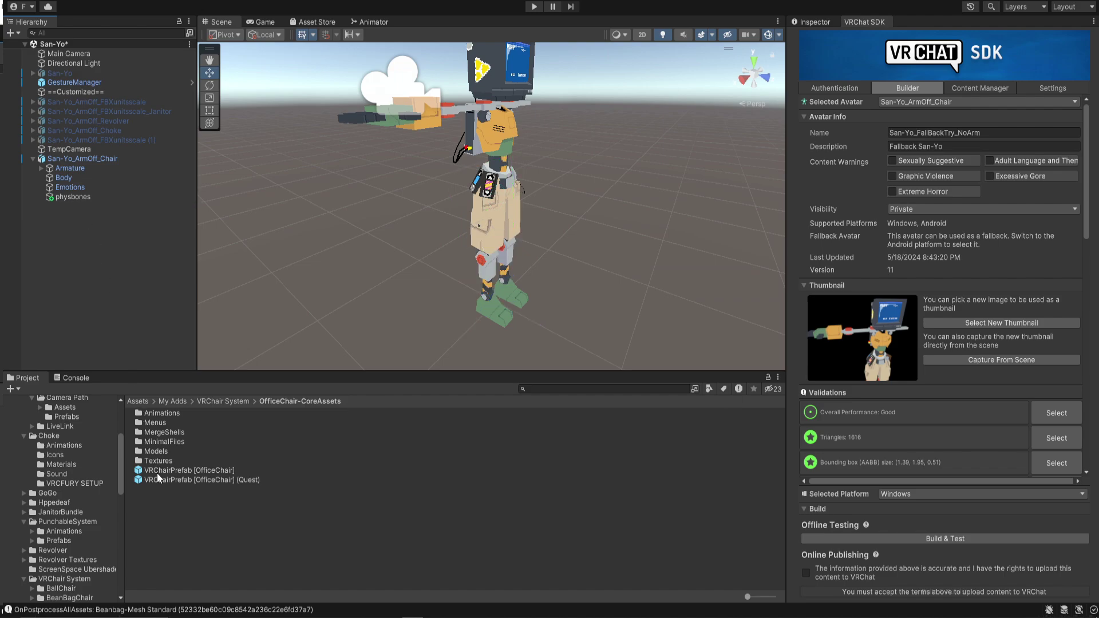
Re-add the office chair under San-Yo_ArmOff_Chair, delete it, and return to VRChair System
left_click_drag(154, 472, 91, 328)
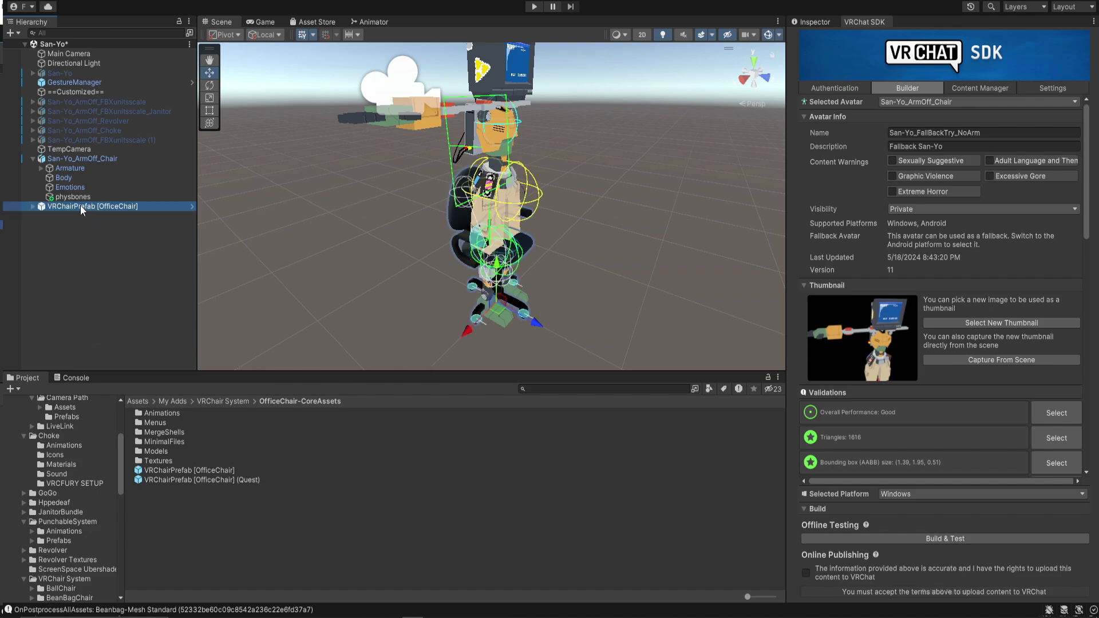
left_click_drag(80, 205, 79, 159)
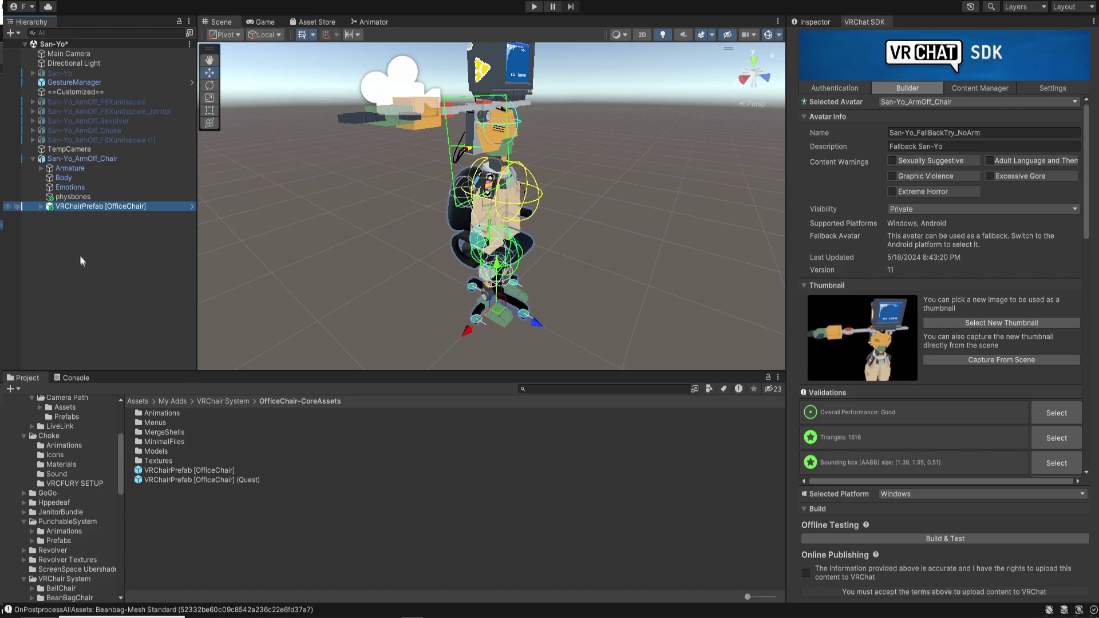
key("Delete")
left_click(214, 400)
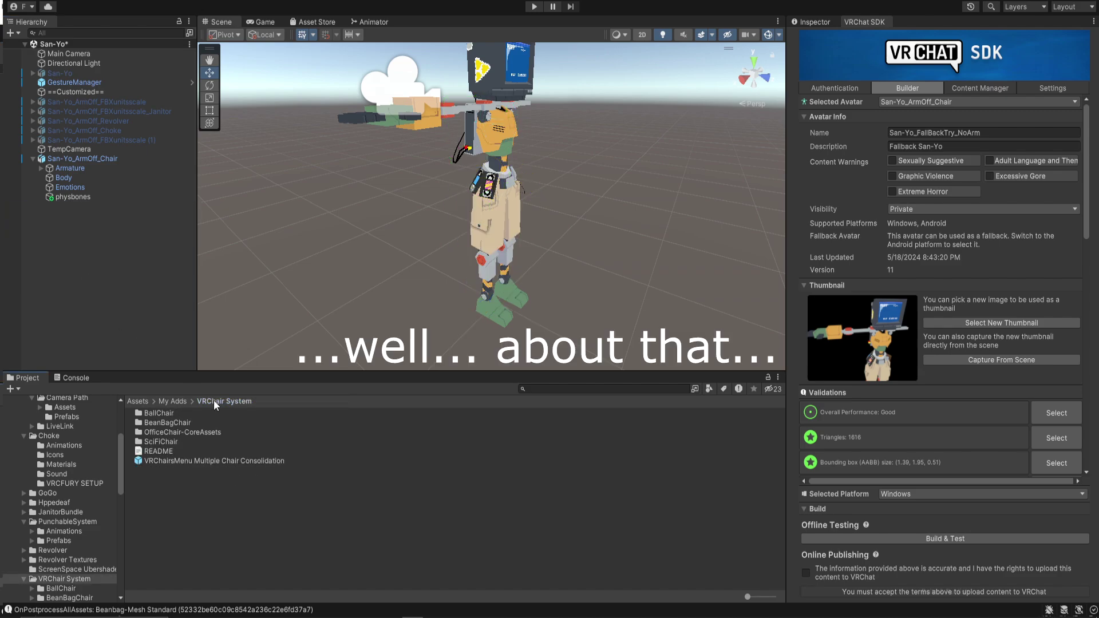
From the BeanBagChair folder, parent VRChairPrefab [BeanBag] under San-Yo_ArmOff_Chair in the Hierarchy
double_click(169, 424)
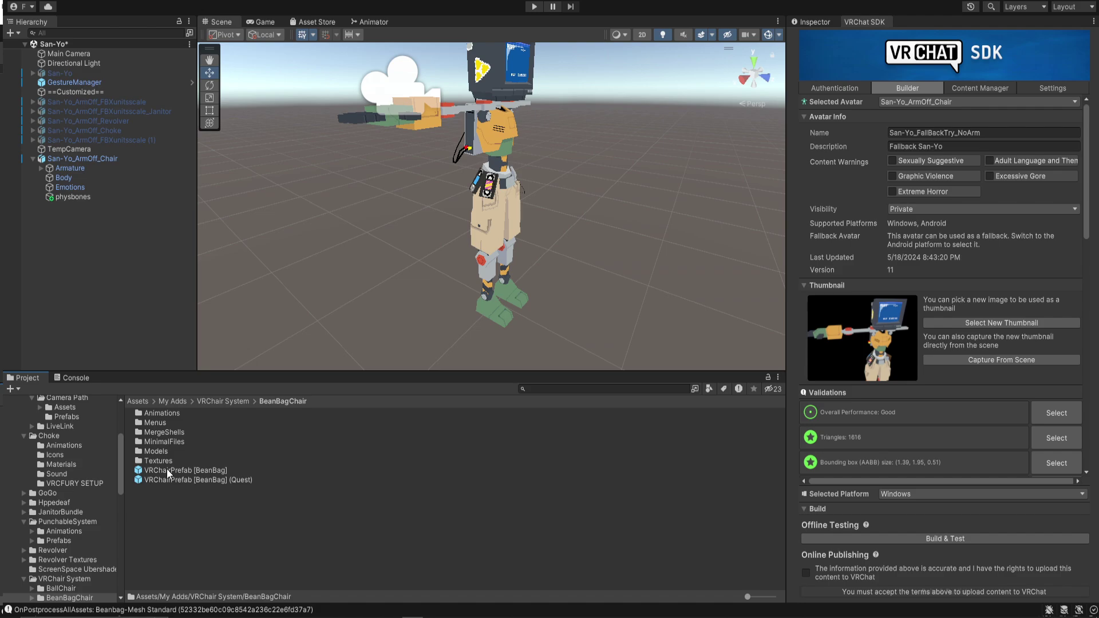
left_click_drag(167, 469, 84, 158)
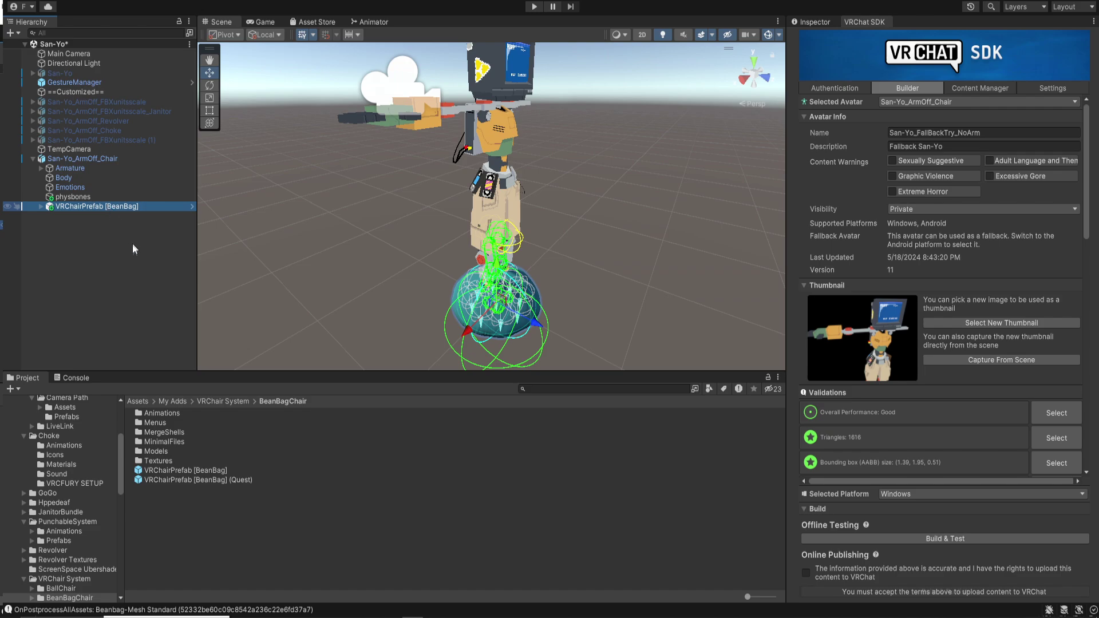
key("Delete")
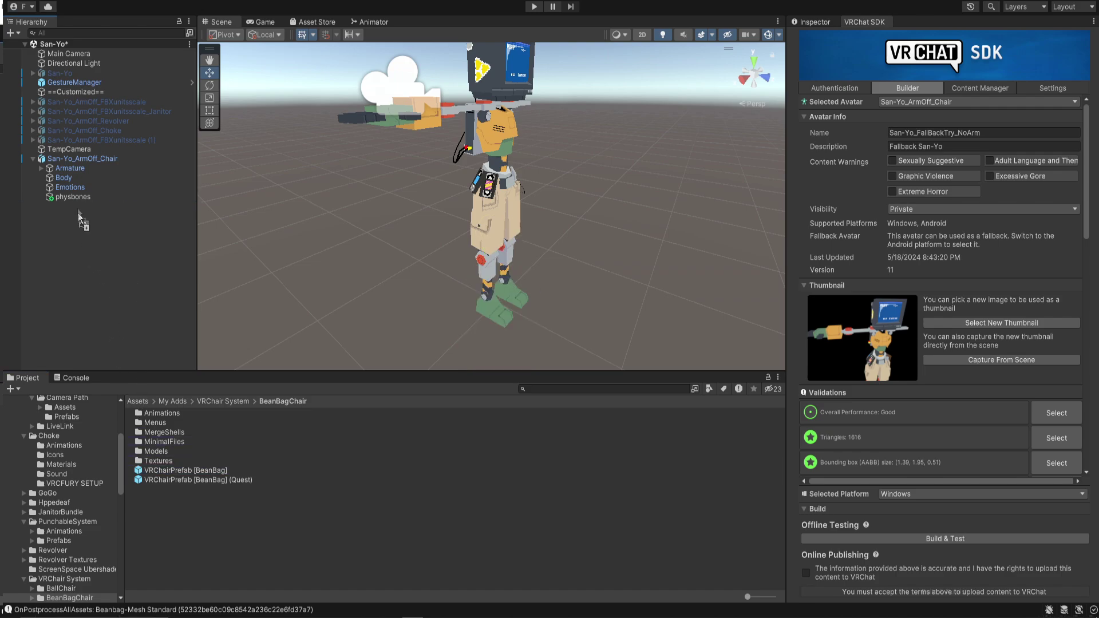
left_click_drag(78, 213, 59, 169)
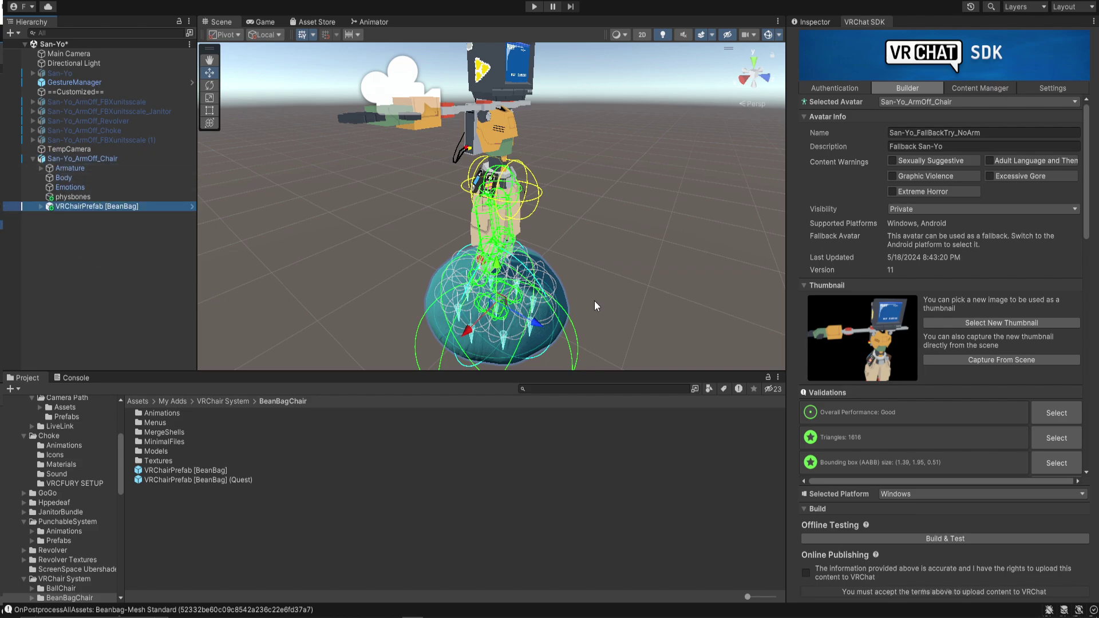
middle_click_drag(594, 300, 586, 273)
scroll(586, 273, "down", 3)
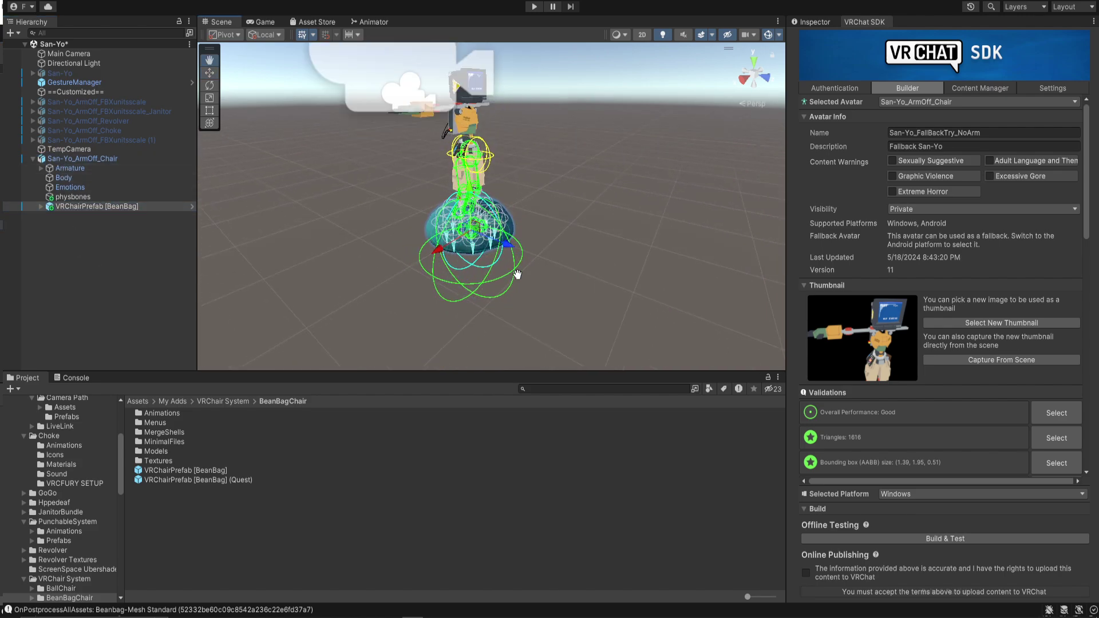
scroll(516, 280, "up", 2)
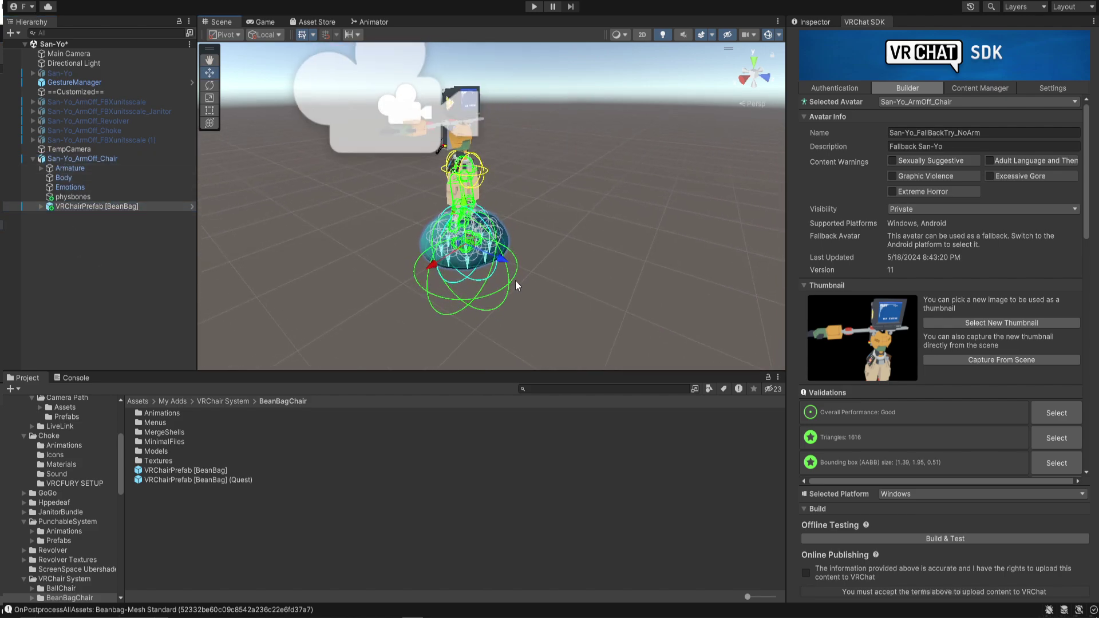
middle_click_drag(515, 280, 399, 277)
scroll(399, 276, "up", 2)
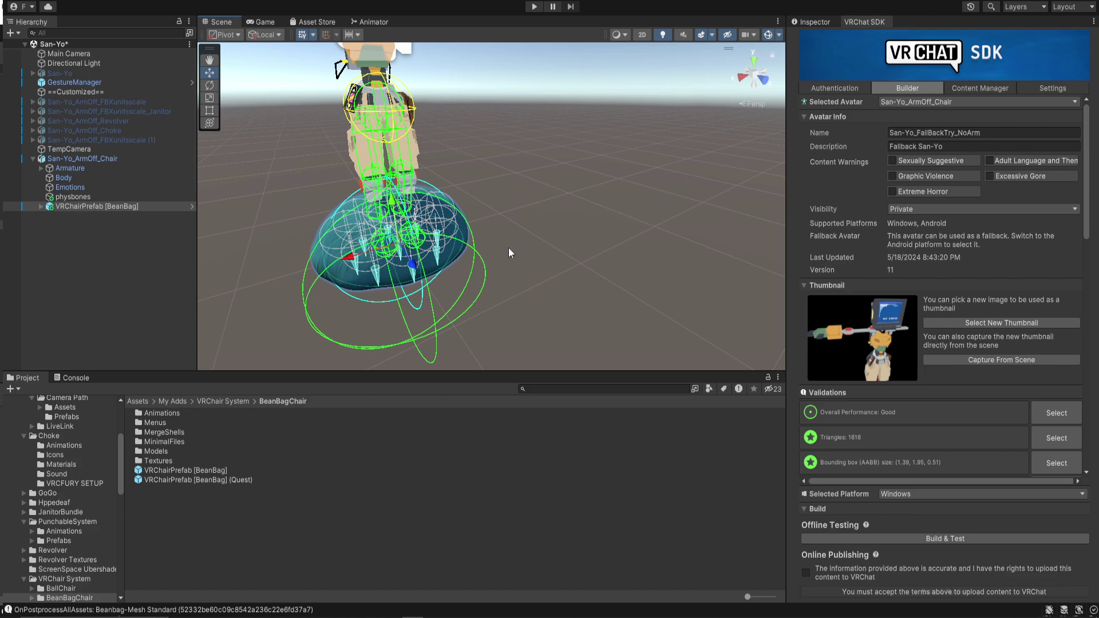
middle_click_drag(508, 247, 523, 252)
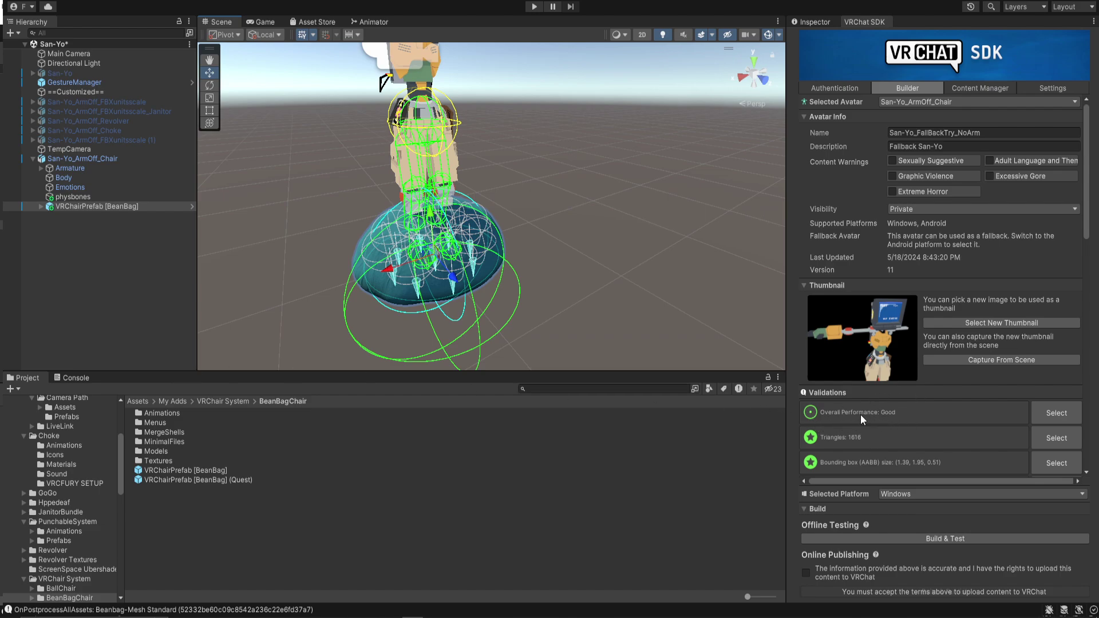
scroll(532, 234, "down", 5)
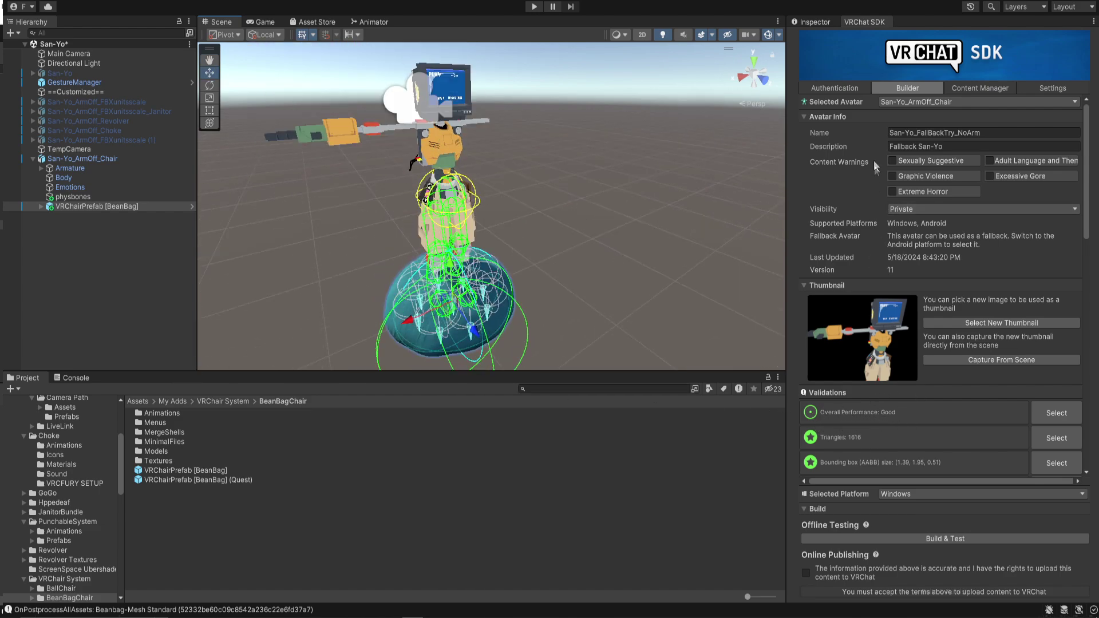
left_click(836, 90)
Reload the SDK Builder validations and select VRChairPrefab [BeanBag] (Quest) in Project
left_click(889, 90)
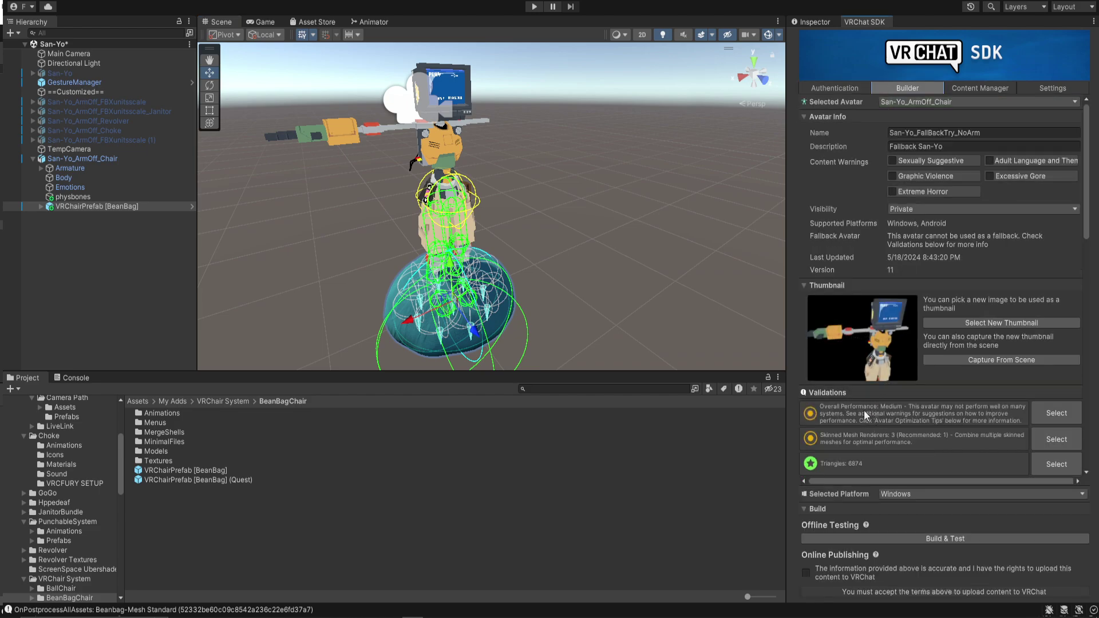
scroll(540, 290, "up", 6)
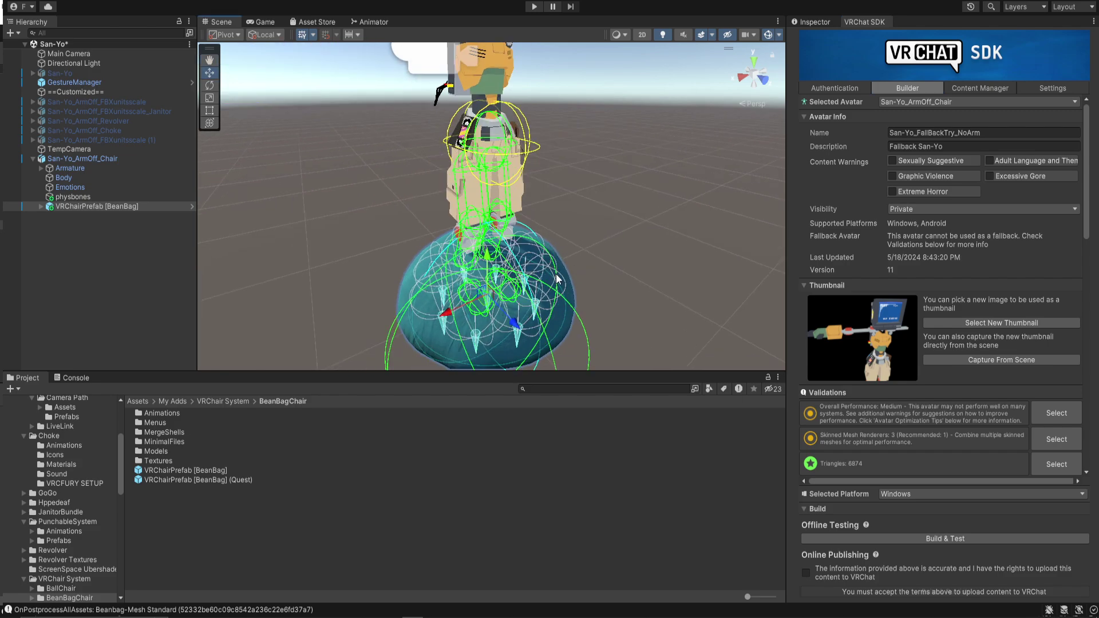
left_click(190, 480)
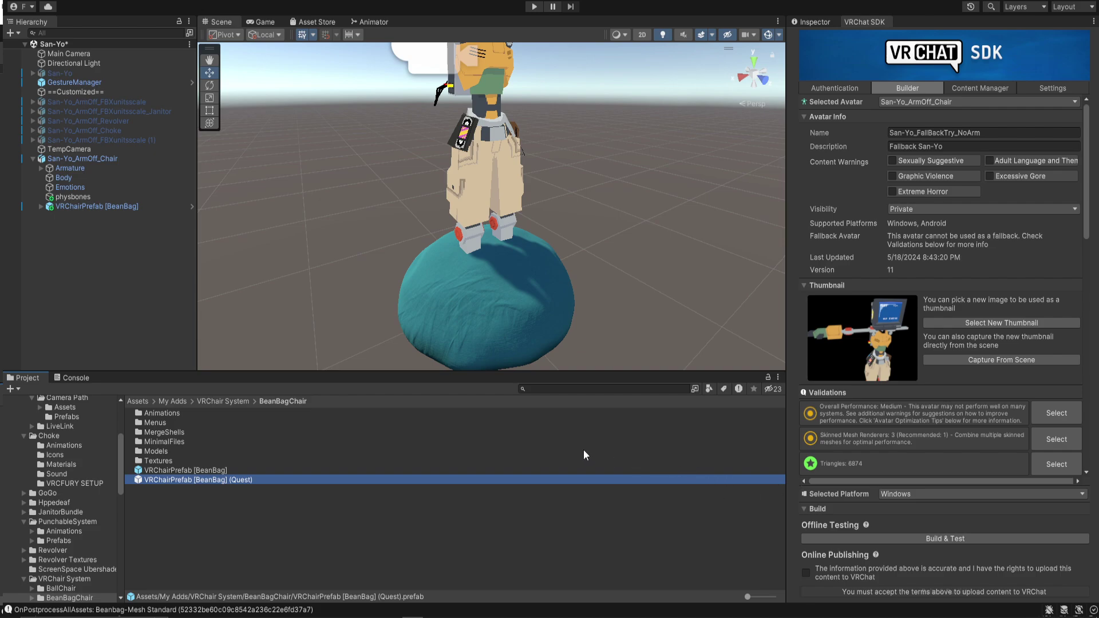
Select the attached beanbag, frame it with the avatar, and inspect its PhysBone armature
left_click(111, 207)
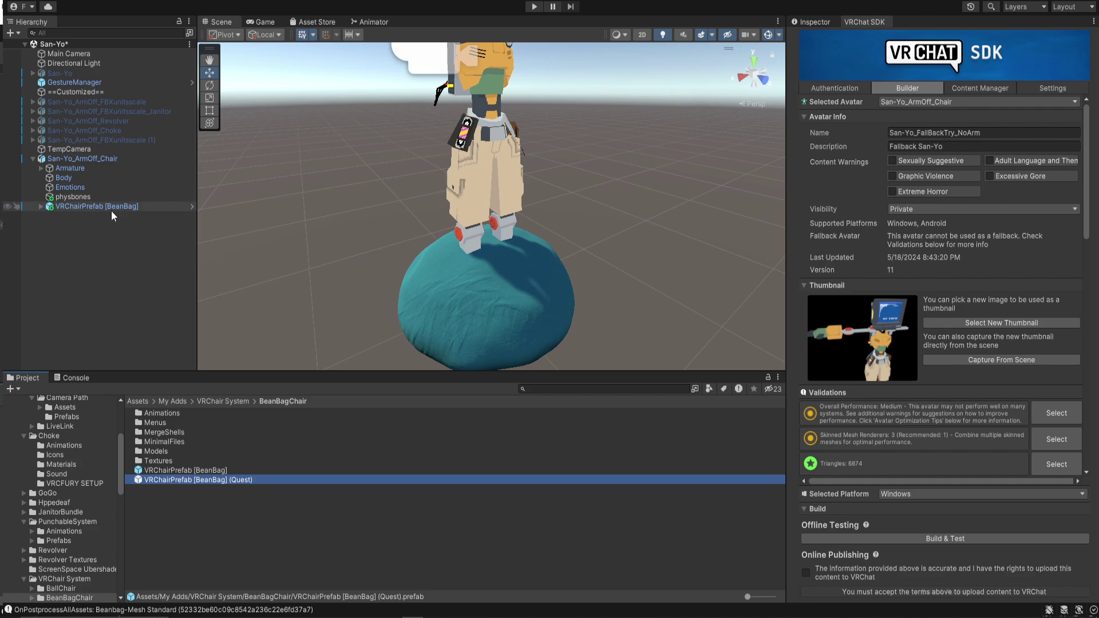
scroll(493, 297, "up", 3)
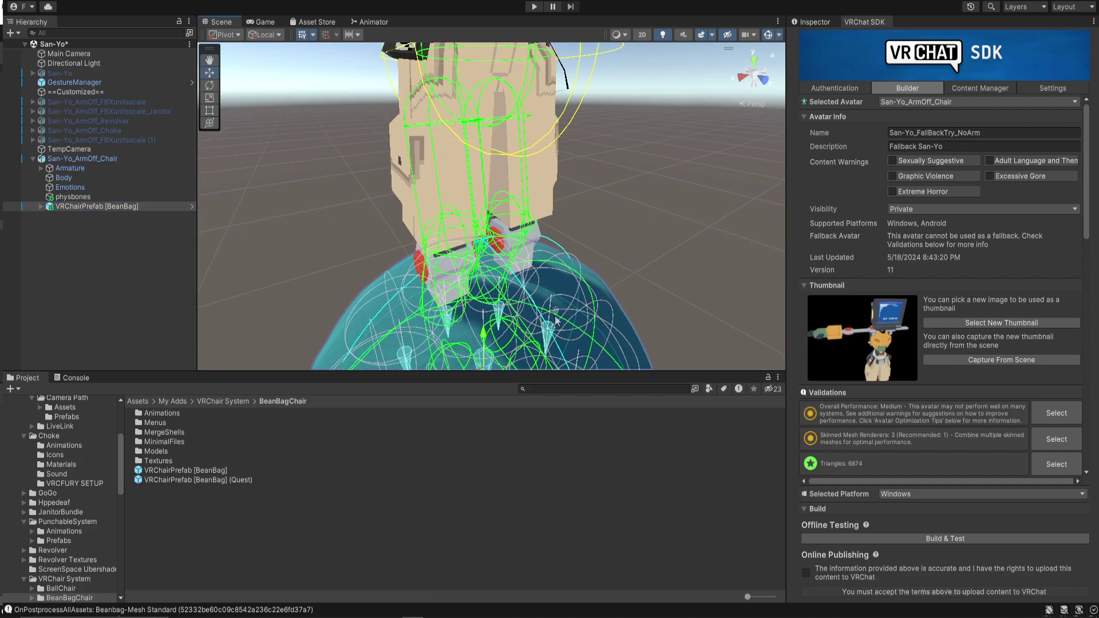
scroll(555, 256, "up", 5)
middle_click_drag(555, 256, 526, 252)
key("f")
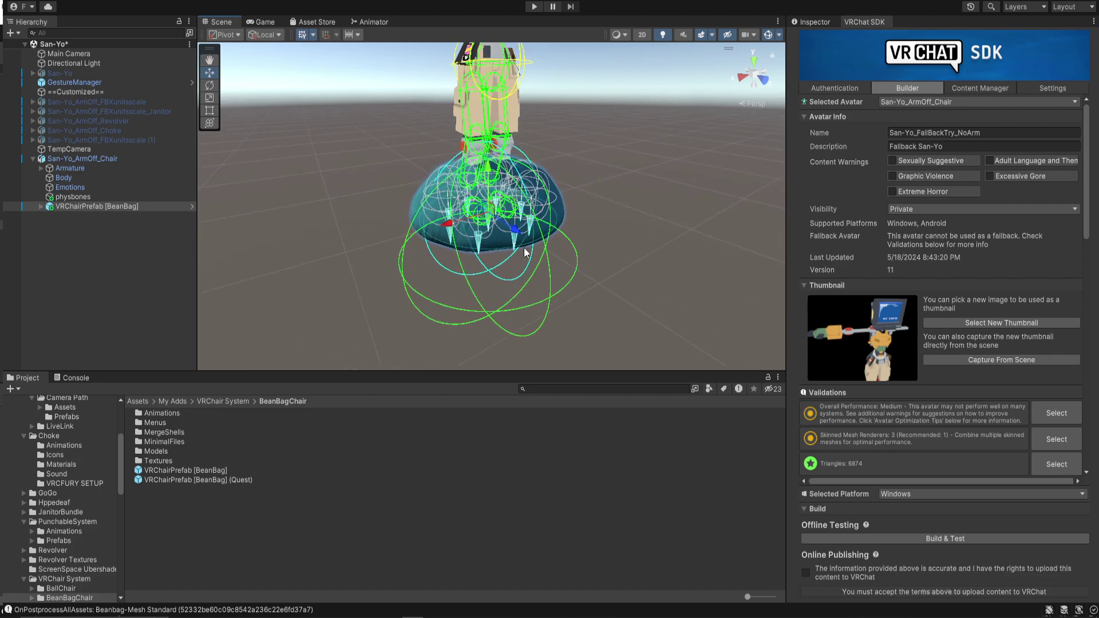
left_click_drag(396, 227, 394, 232, "alt")
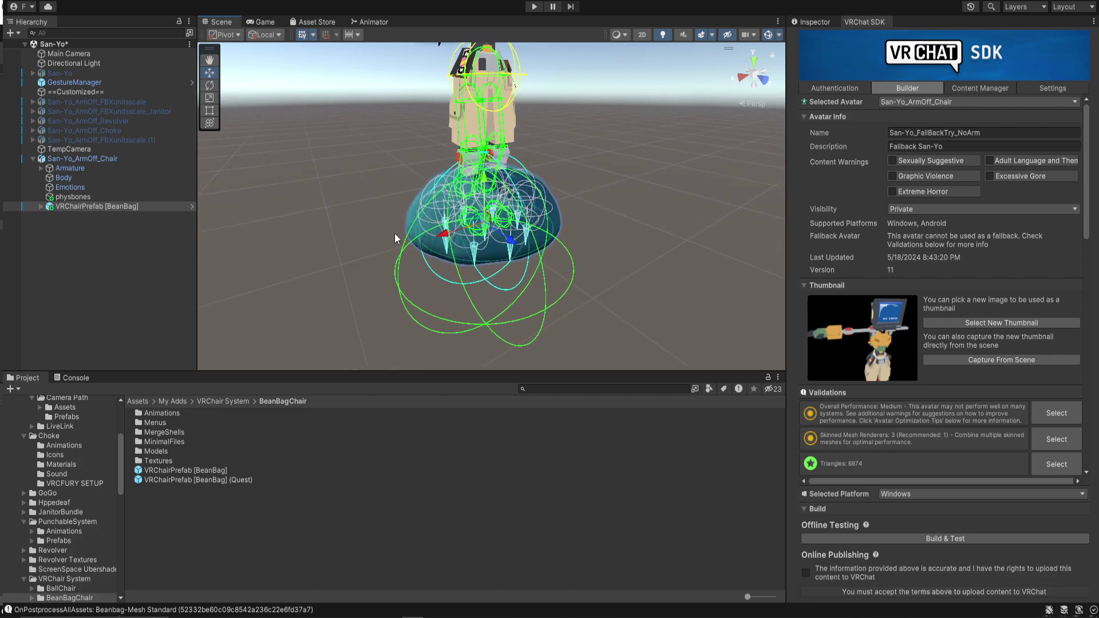
left_click(394, 233)
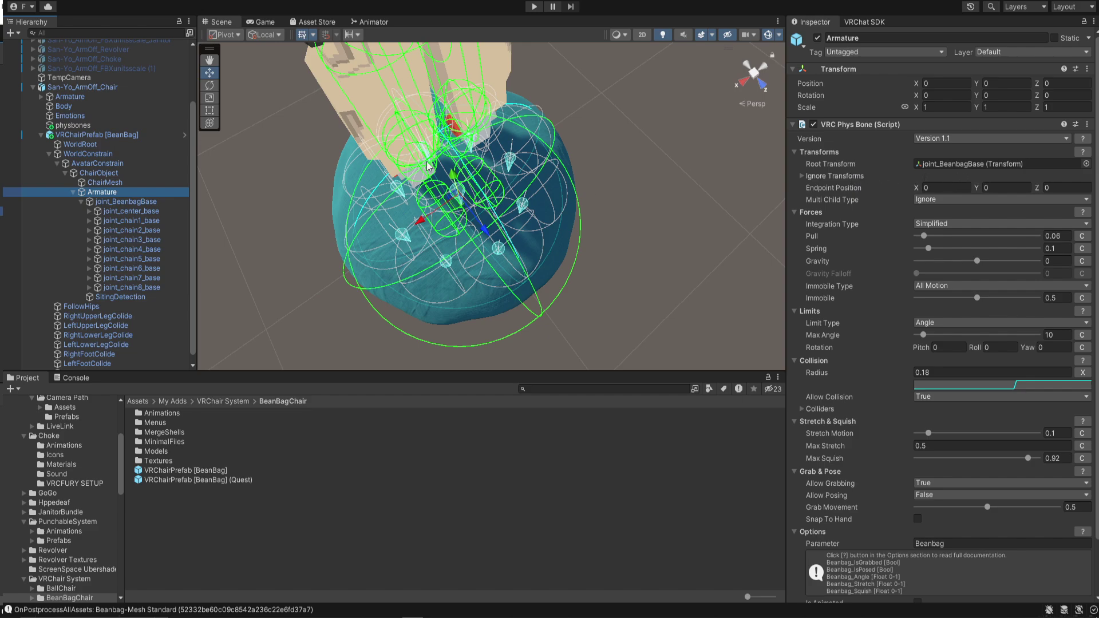
Expand the bone chains and inspect joint_chain3_top, WorldConstrain, ChairObject, joint_chain1_base and SitingDetection
left_click(87, 212)
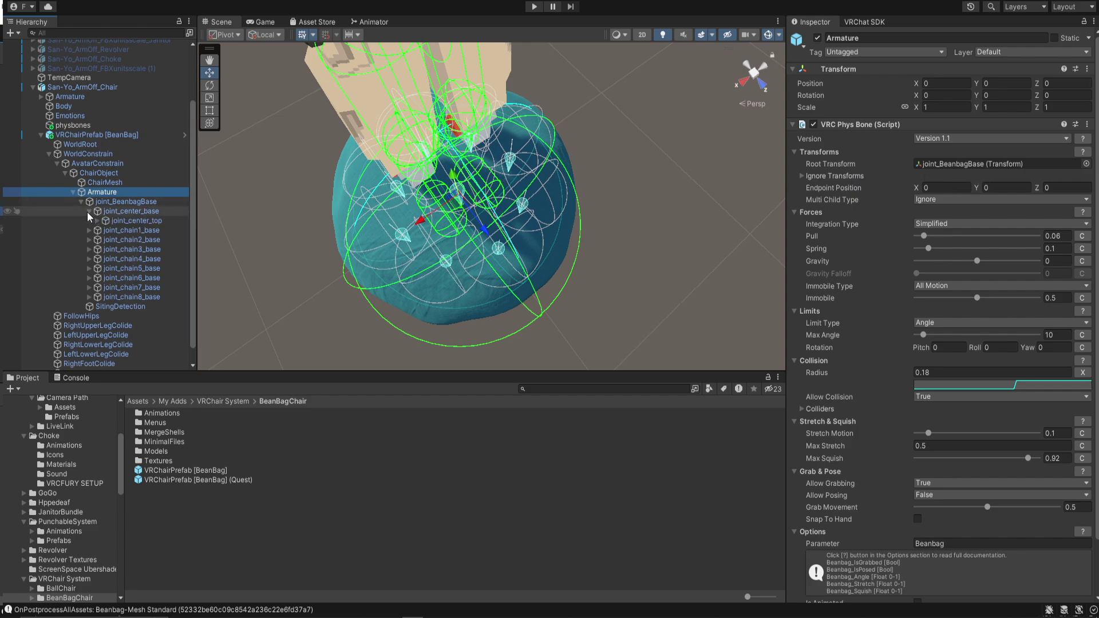
left_click(352, 150)
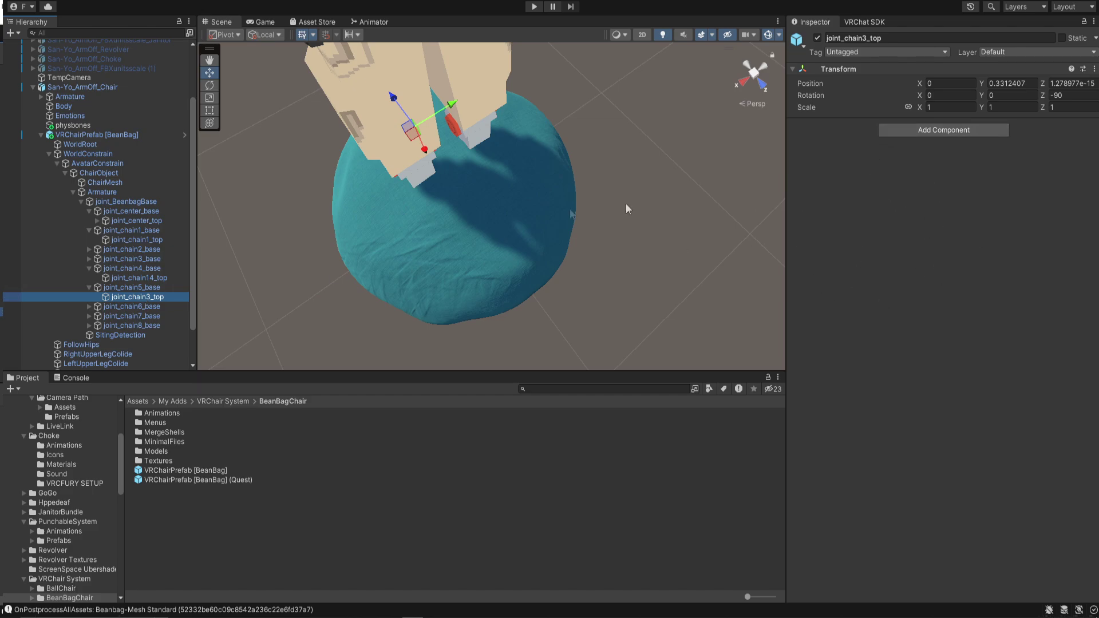
left_click(86, 155)
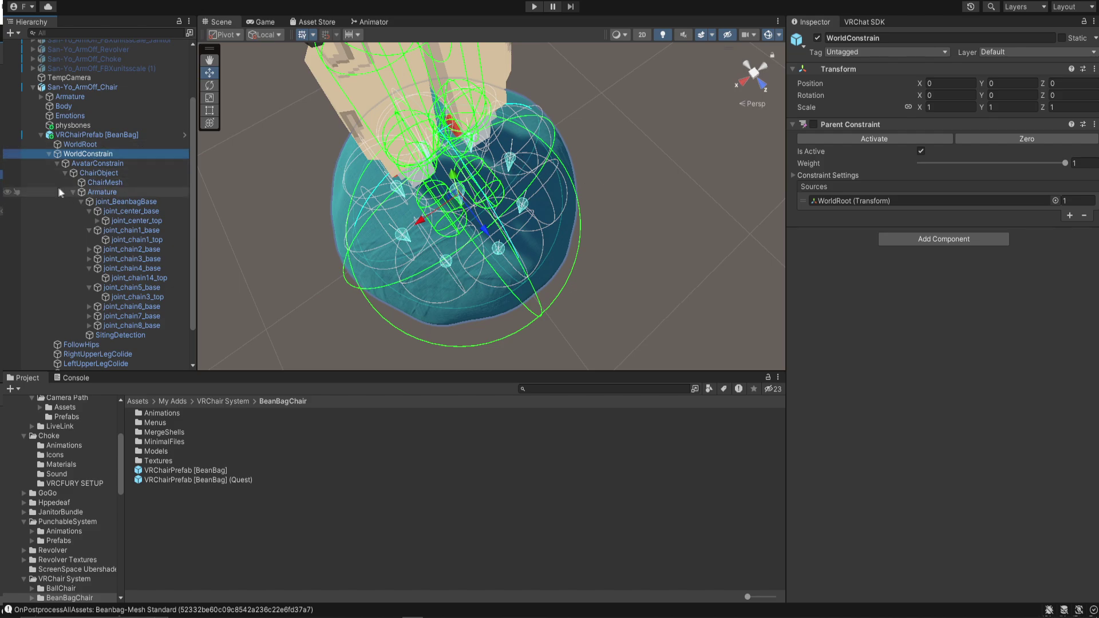
left_click(96, 173)
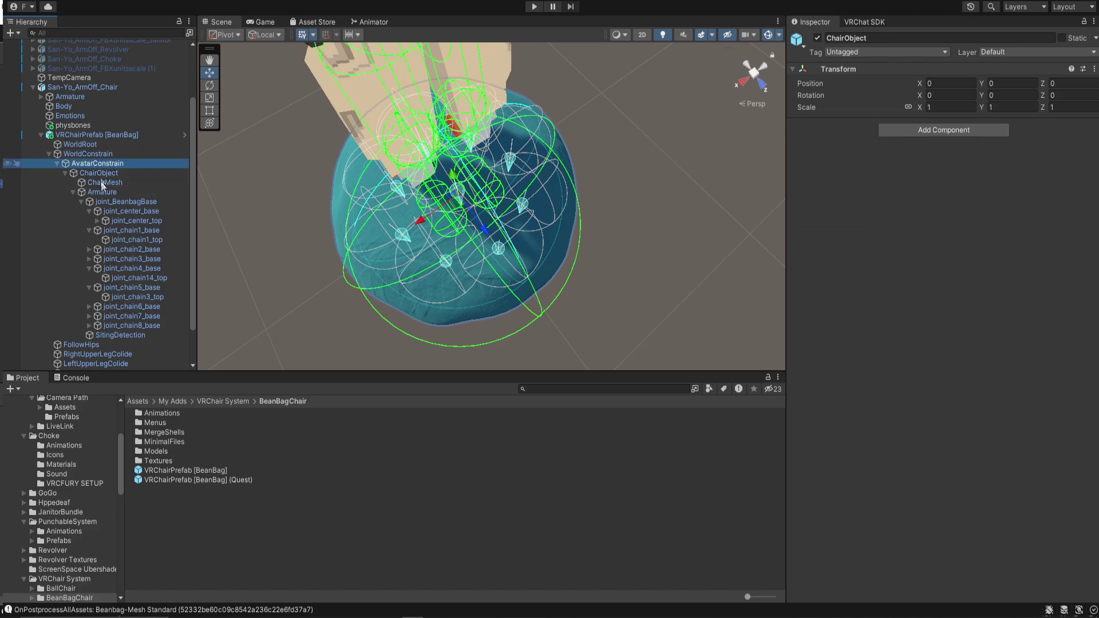
left_click(98, 220)
left_click(117, 240)
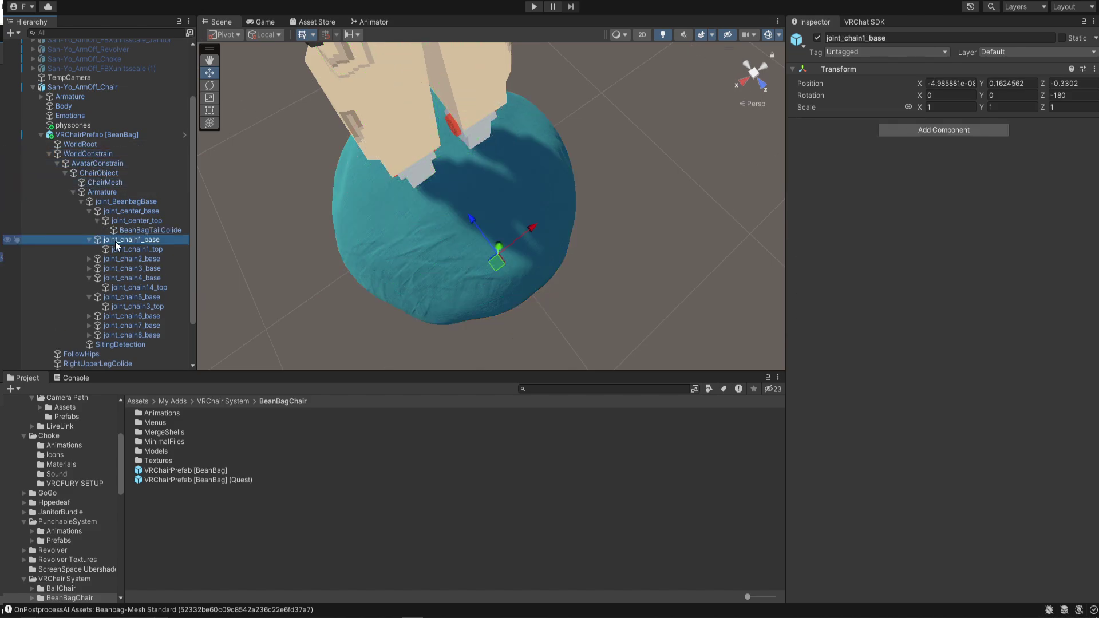
left_click(122, 345)
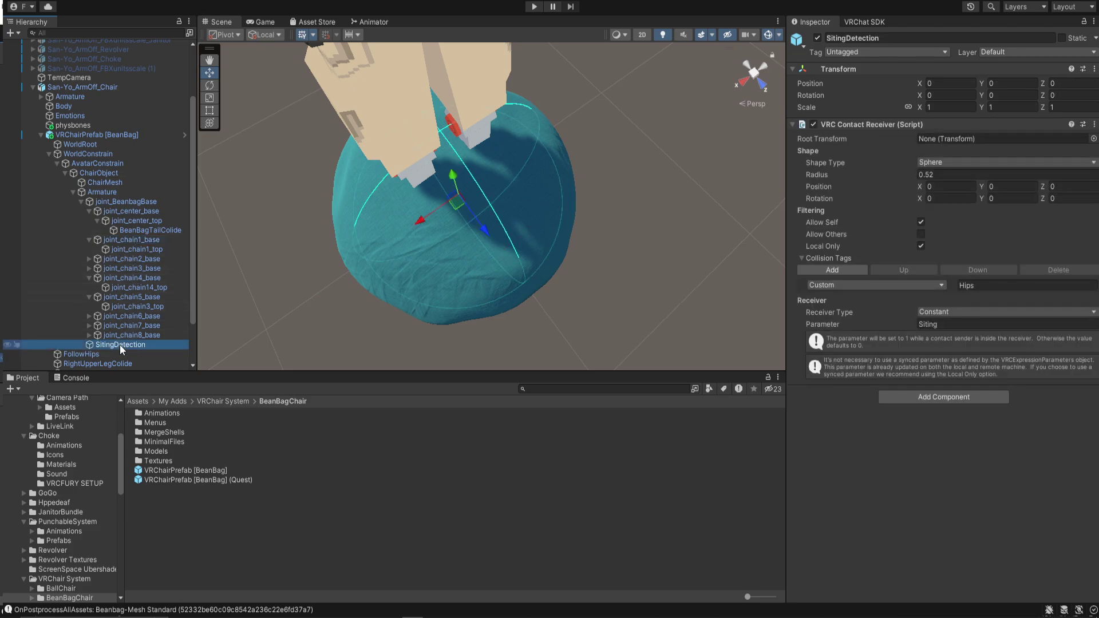
Inspect the joint_chain6_top and joint_chain7_top transforms, then show ChairObject's collider gizmos
left_click(89, 336)
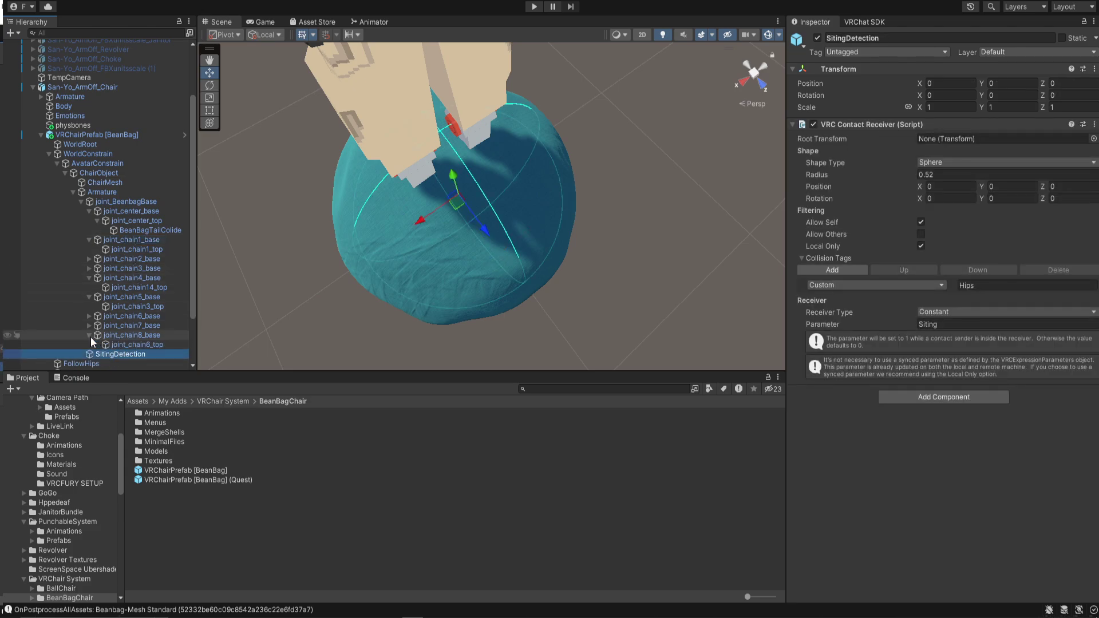
scroll(94, 337, "down", 3)
left_click(126, 310)
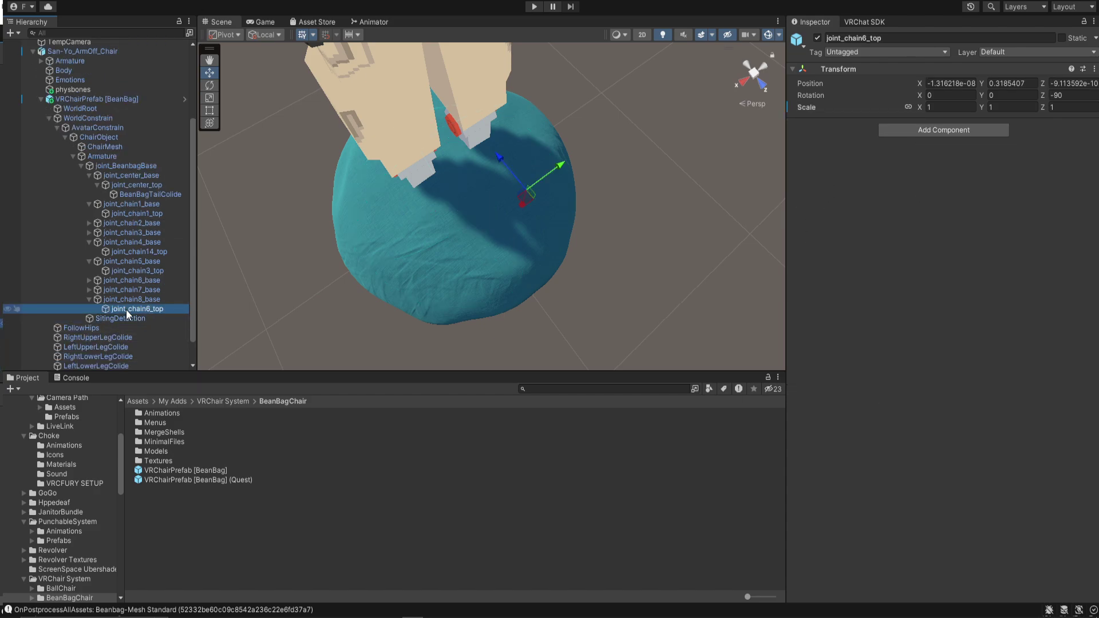
left_click(90, 299)
left_click(90, 290)
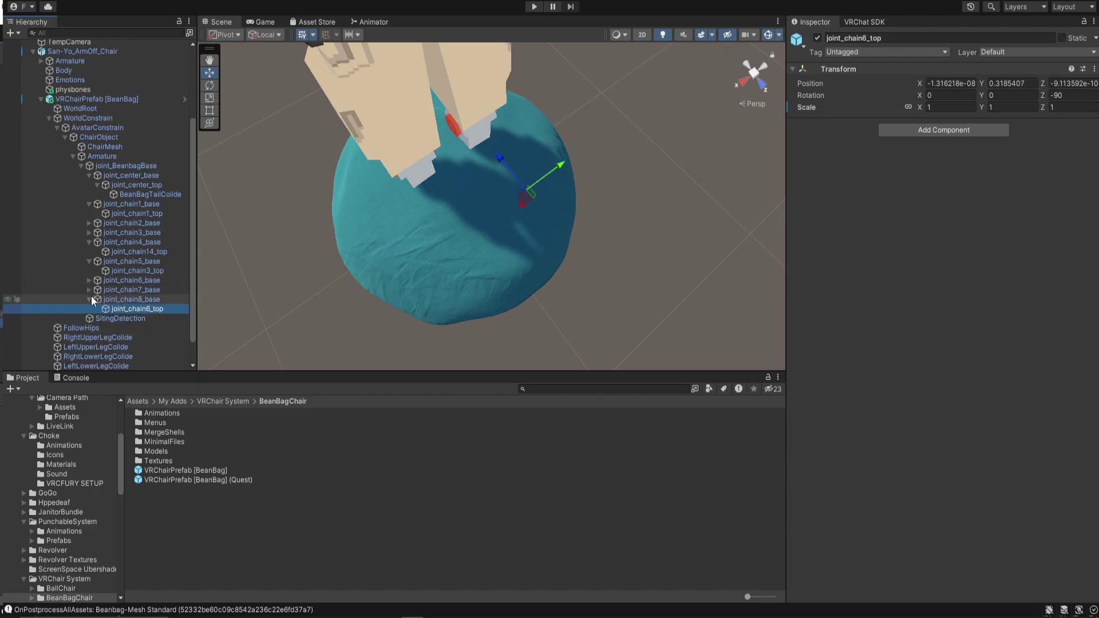
left_click(135, 299)
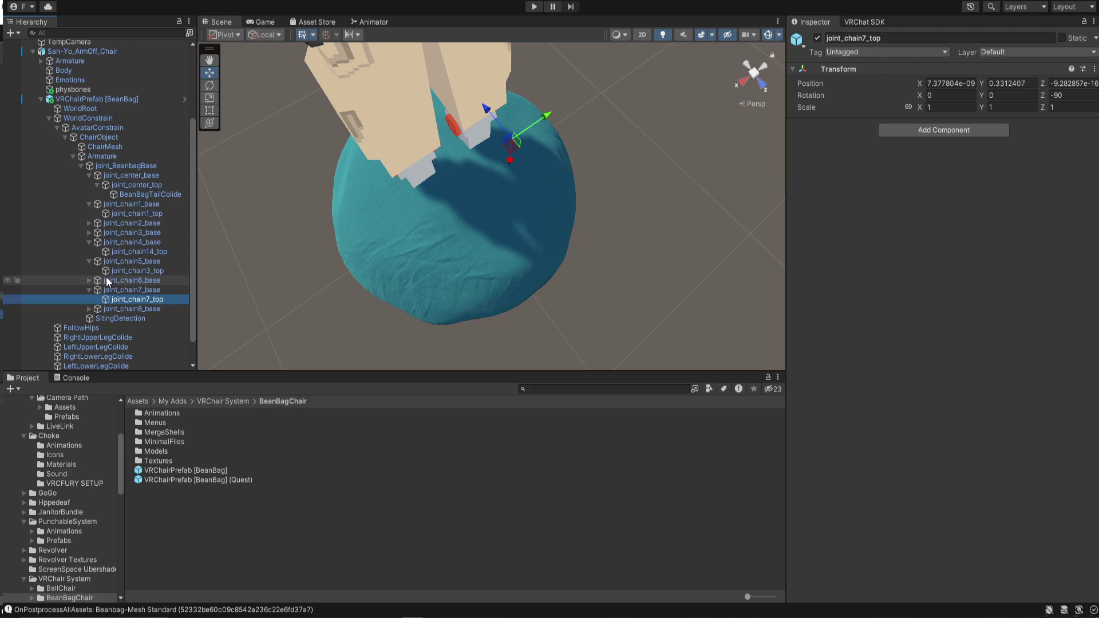
middle_click_drag(476, 241, 513, 248)
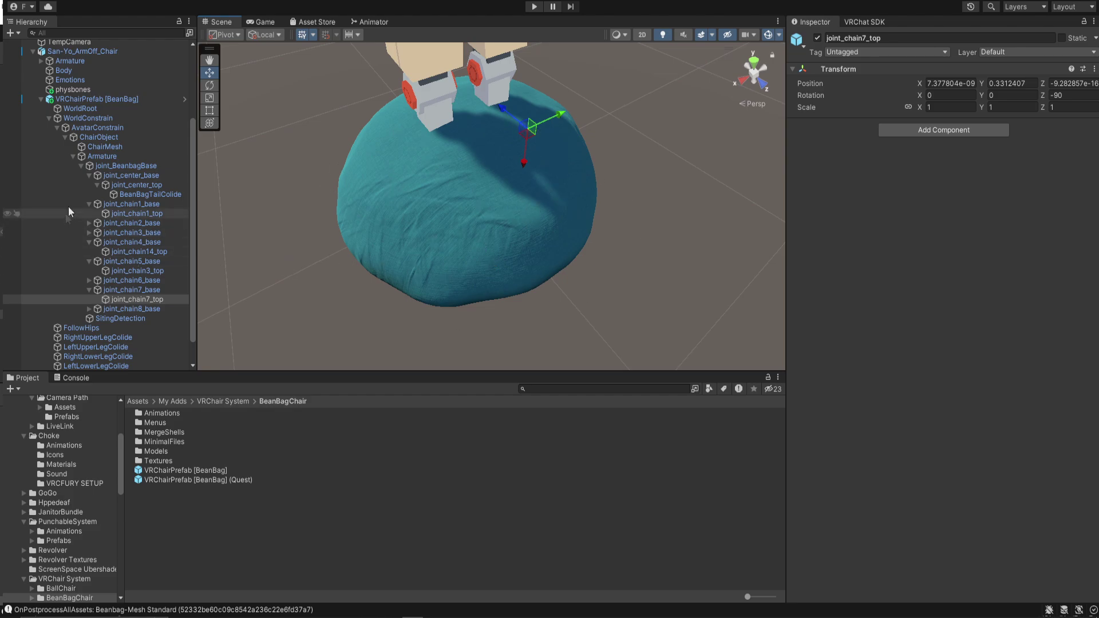
left_click(90, 141)
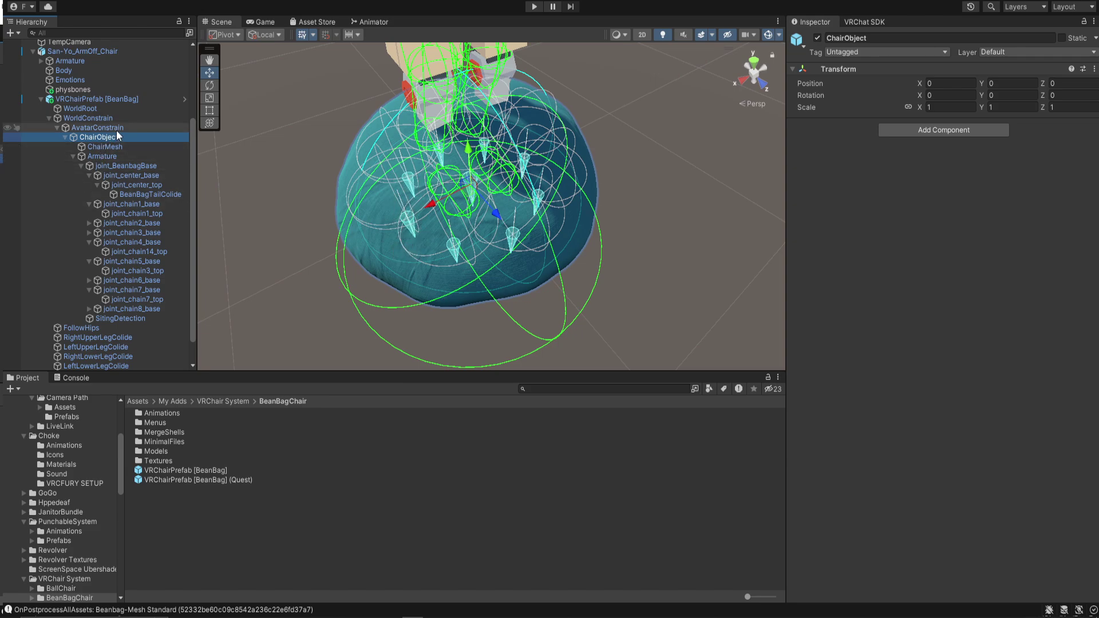
Check the BeanBagTailColide collider, several joint_chain tops, and HipStandin's Contact Sender and collider
left_click(136, 195)
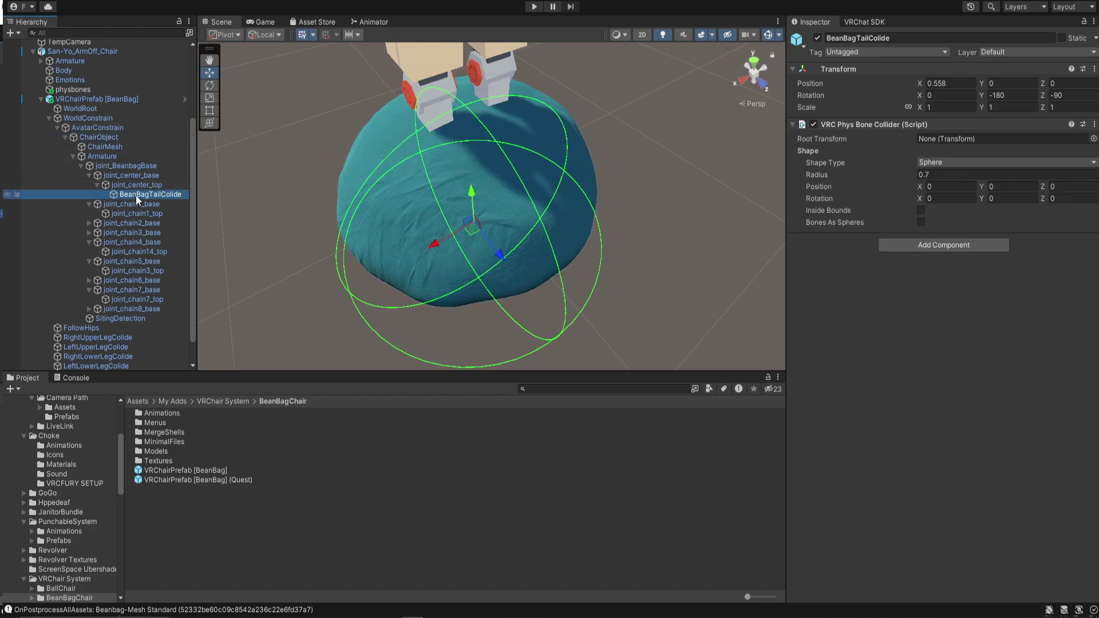
left_click(128, 215)
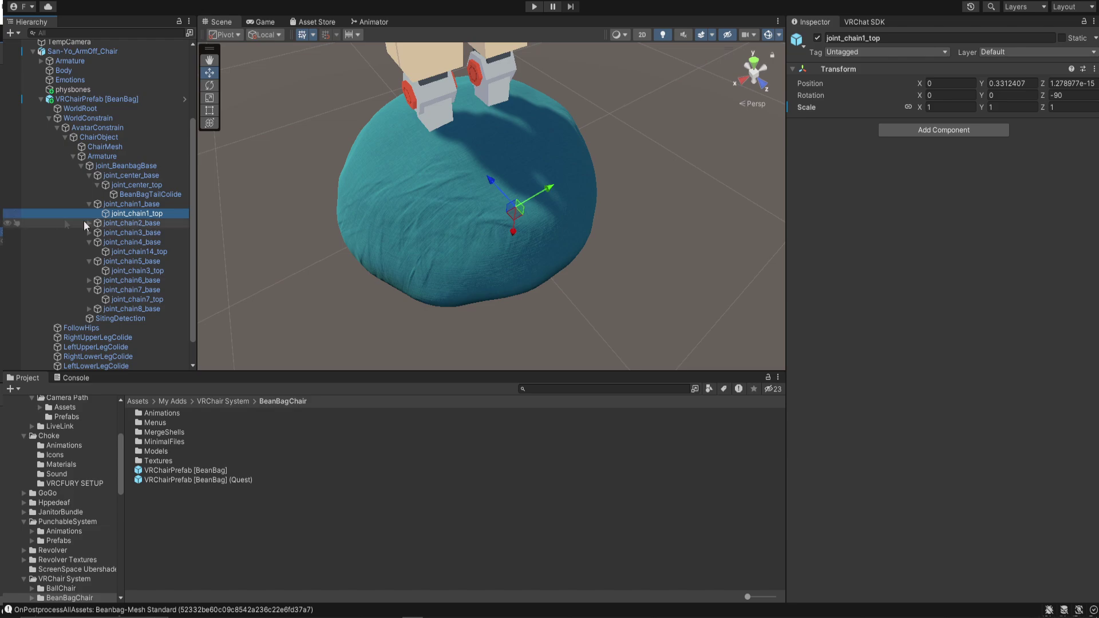
left_click(106, 206)
left_click(122, 217)
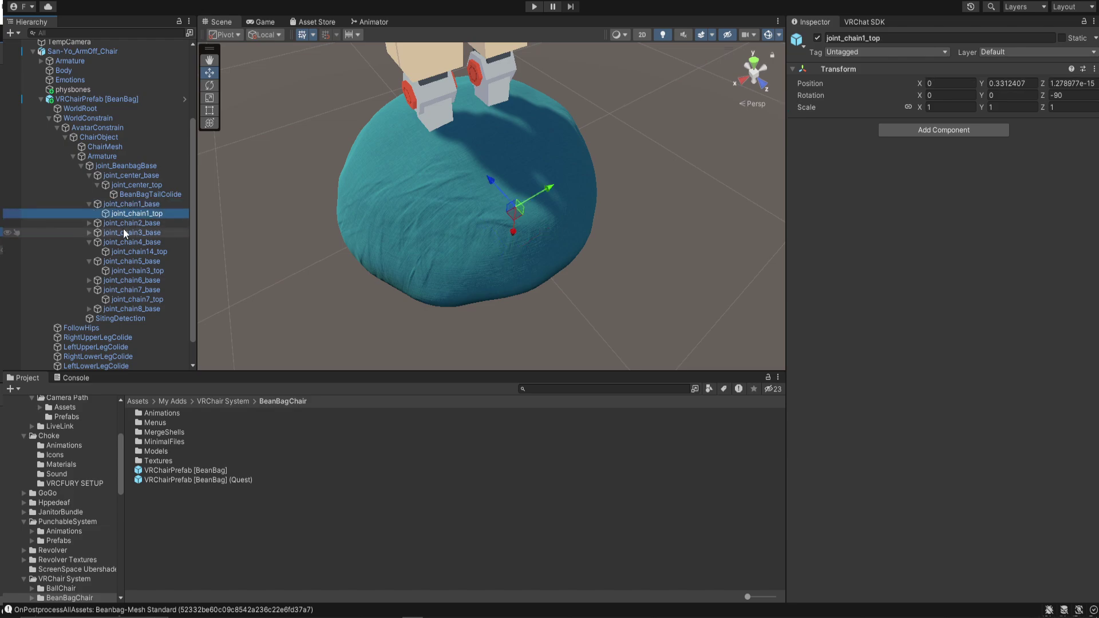
left_click(118, 252)
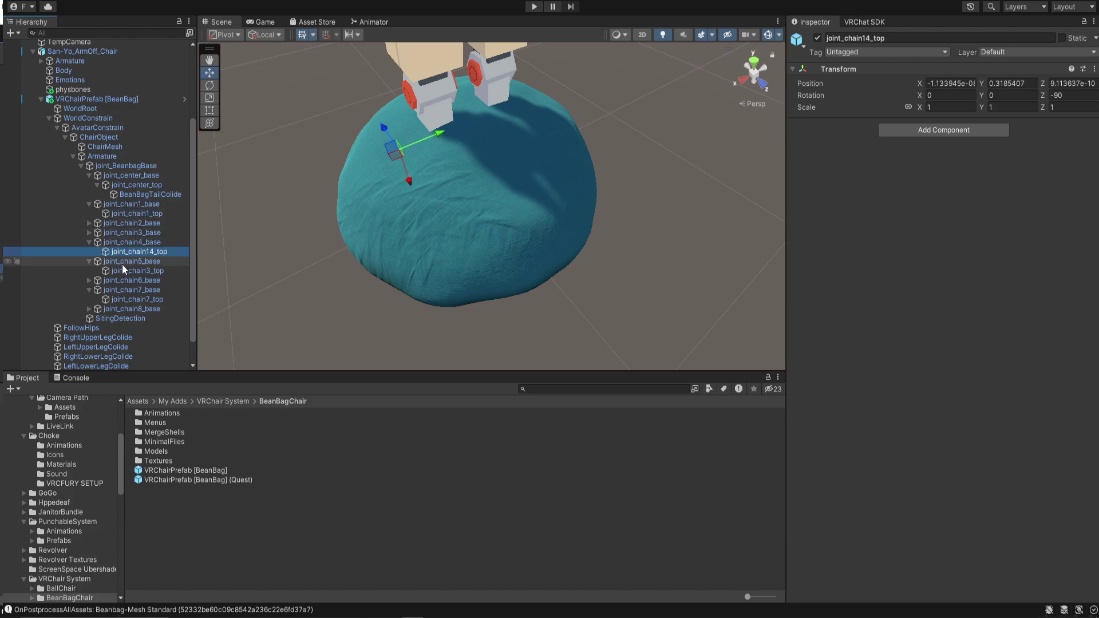
left_click(123, 272)
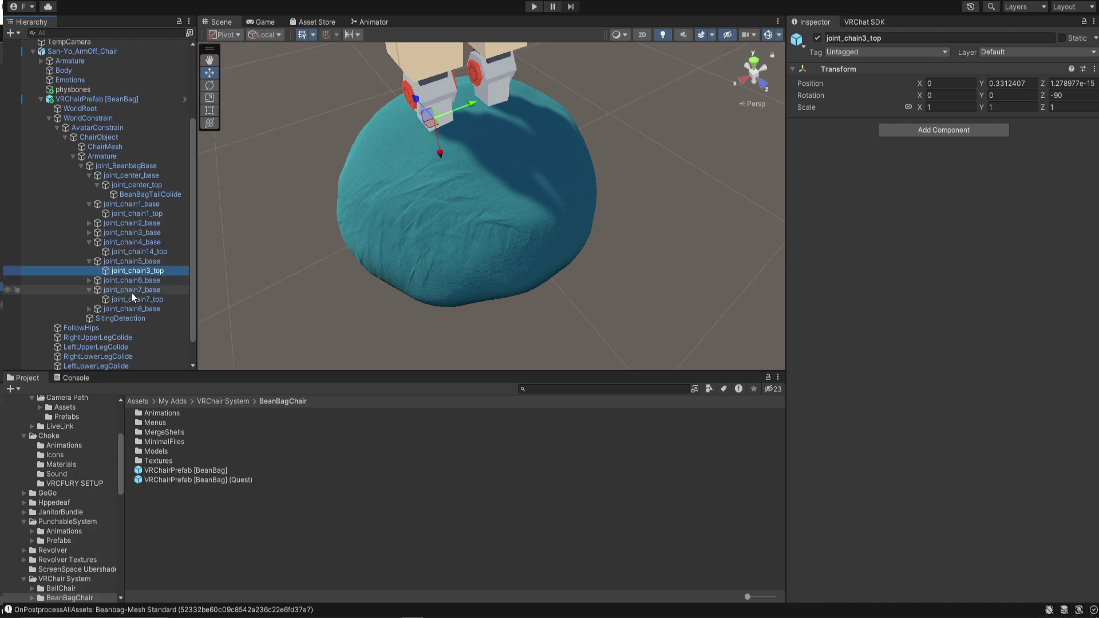
left_click(132, 300)
scroll(129, 316, "down", 1)
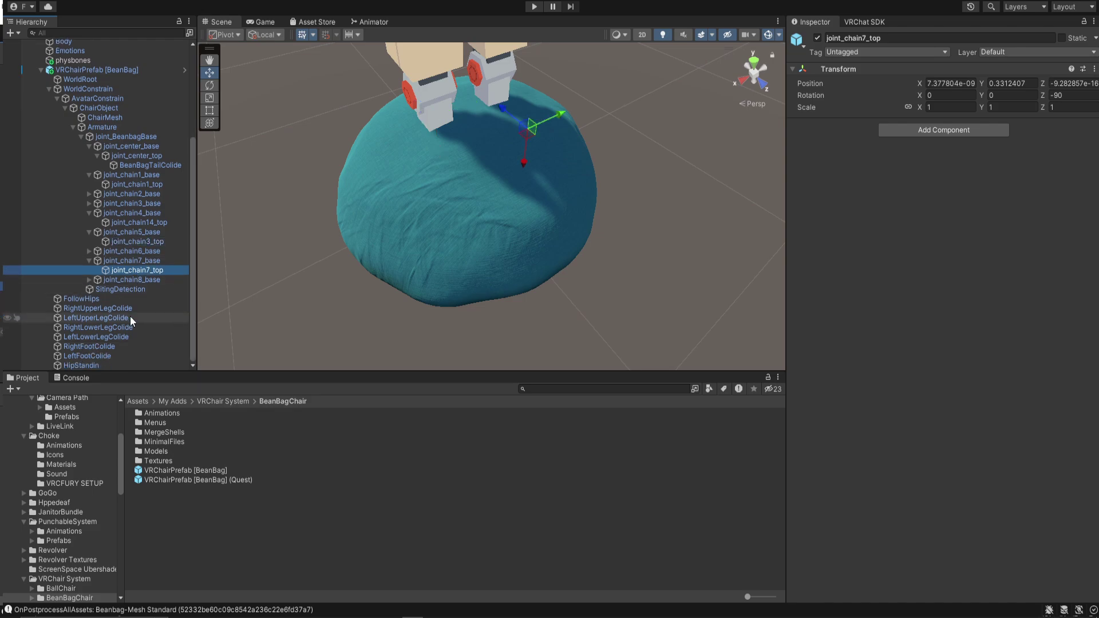
left_click(89, 366)
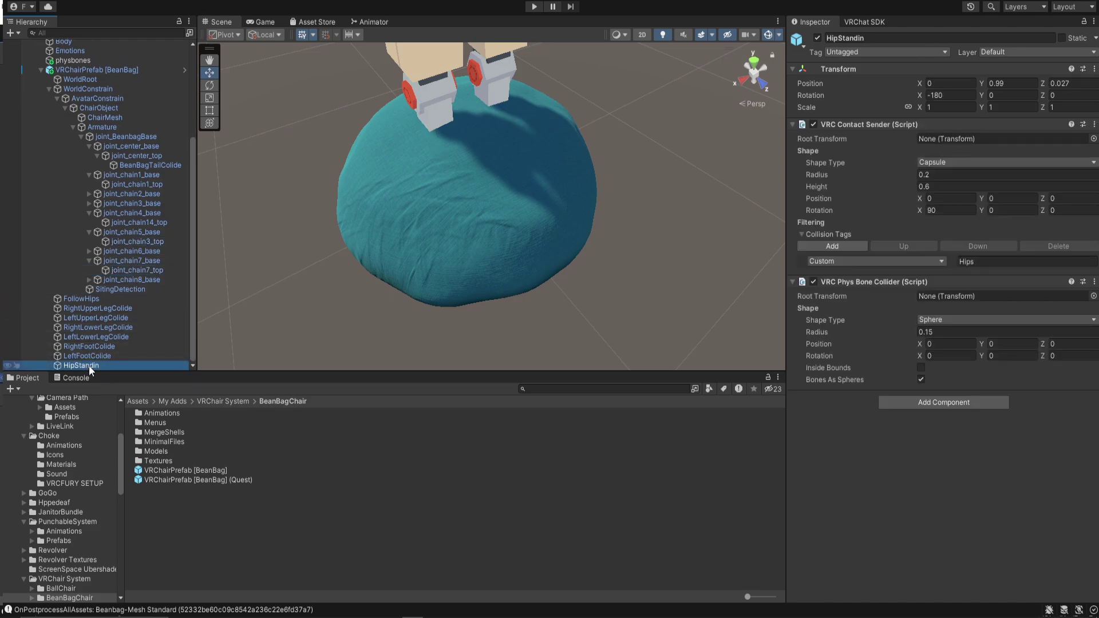
Collapse the joint_chain and joint_center branches, then select joint_BeanbagBase
scroll(90, 261, "up", 1)
left_click(89, 242)
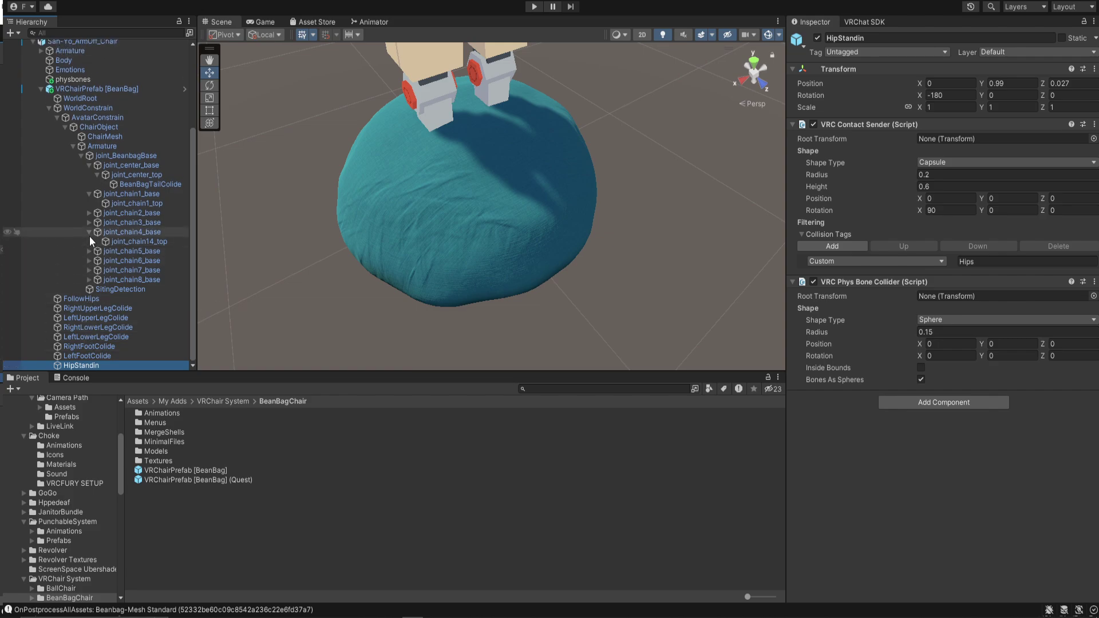
left_click(89, 232)
left_click(89, 204)
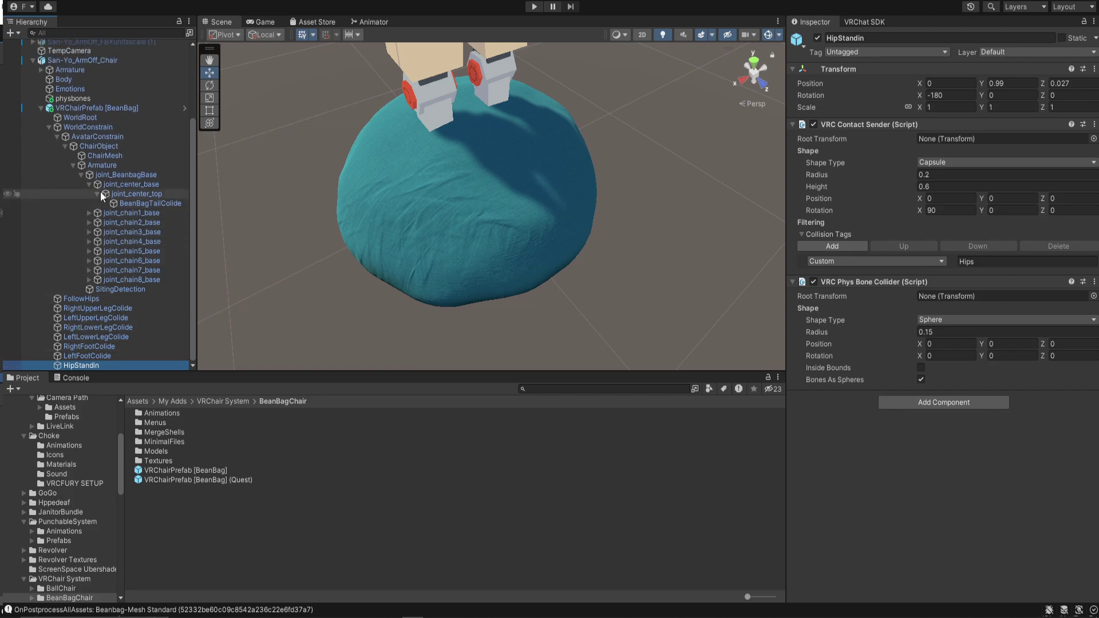
left_click(98, 193)
left_click(89, 194)
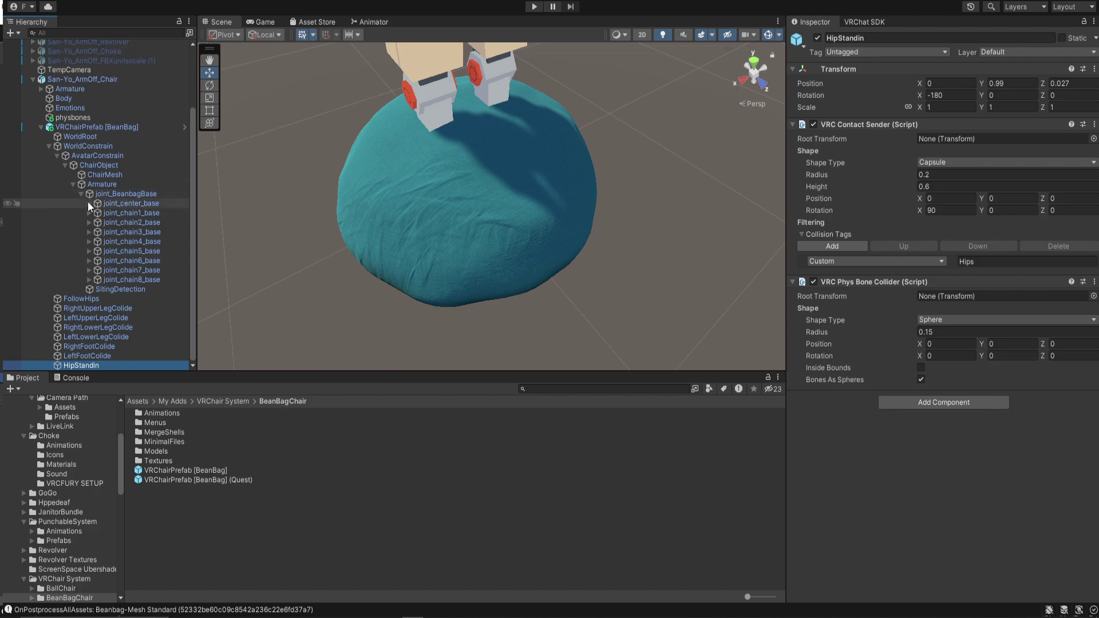
left_click(106, 194)
Review the Armature's PhysBone, the prefab's VRCFury Full Controller and Armature Link, then ChairObject
left_click(102, 184)
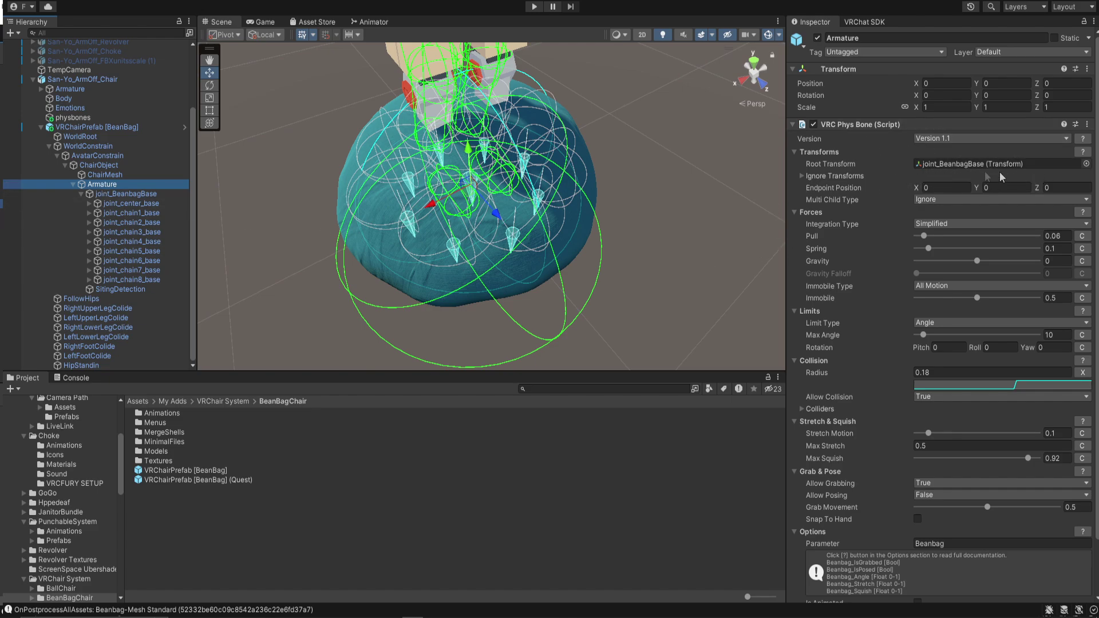
left_click(117, 193)
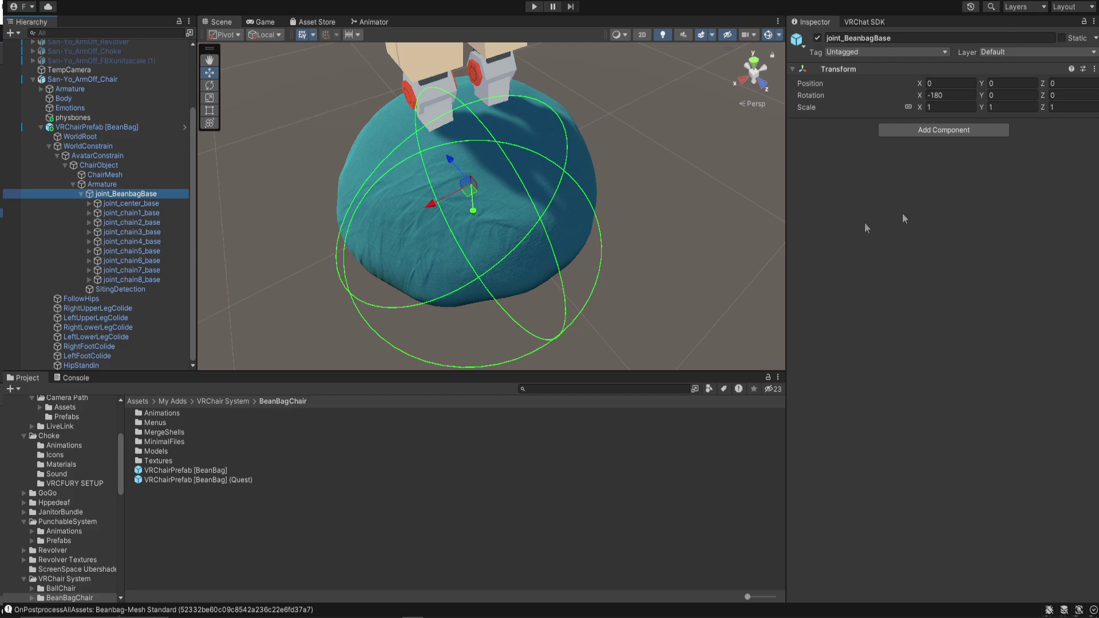
left_click(119, 287)
left_click(458, 274)
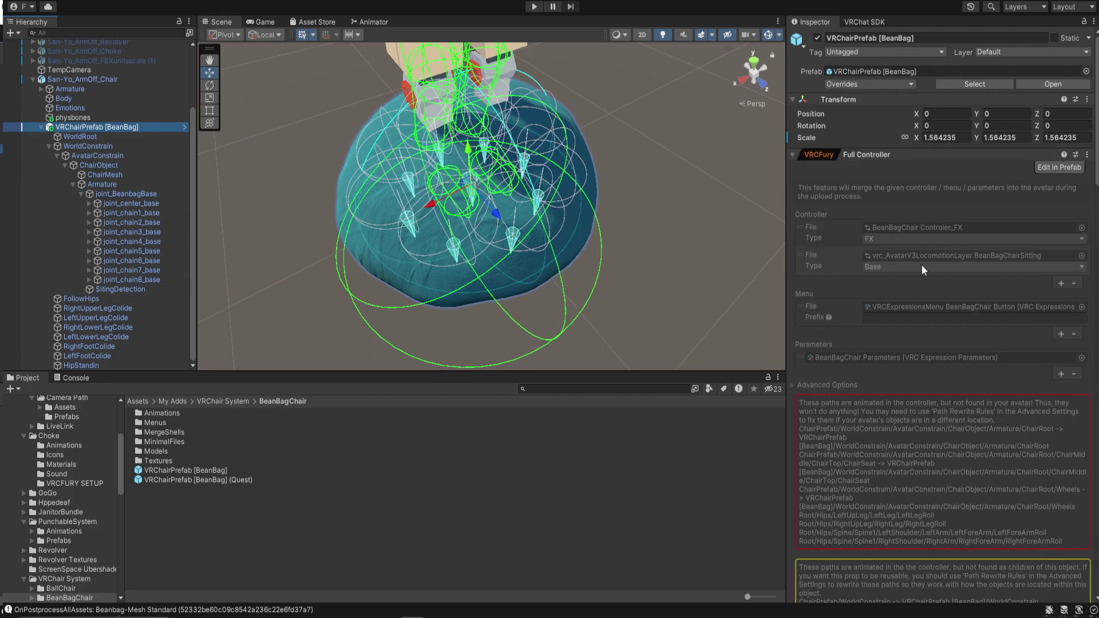
scroll(916, 266, "down", 8)
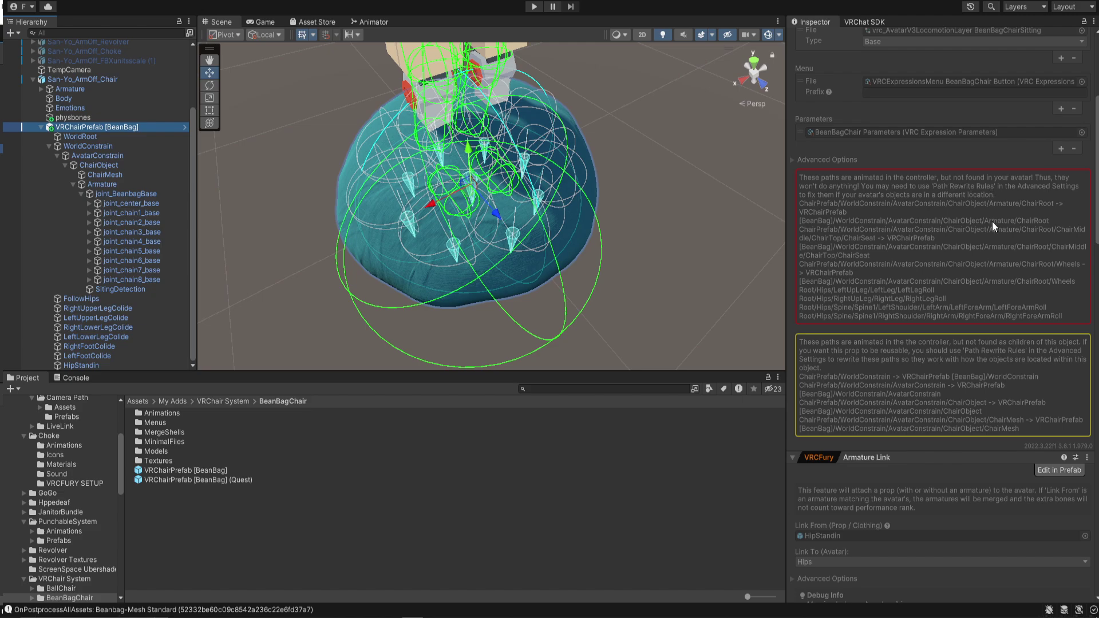
left_click(98, 155)
left_click(109, 165)
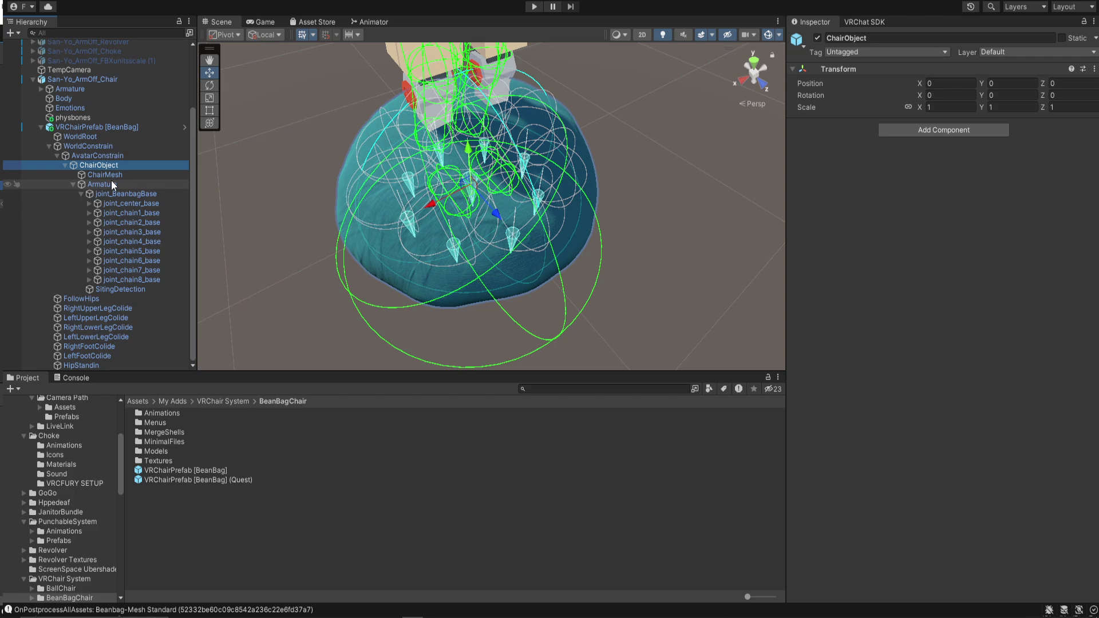
Inspect the Armature, joint_center_base, joint_chain3_base and joint_chain4_base, then reselect joint_BeanbagBase
left_click(111, 184)
left_click(124, 204)
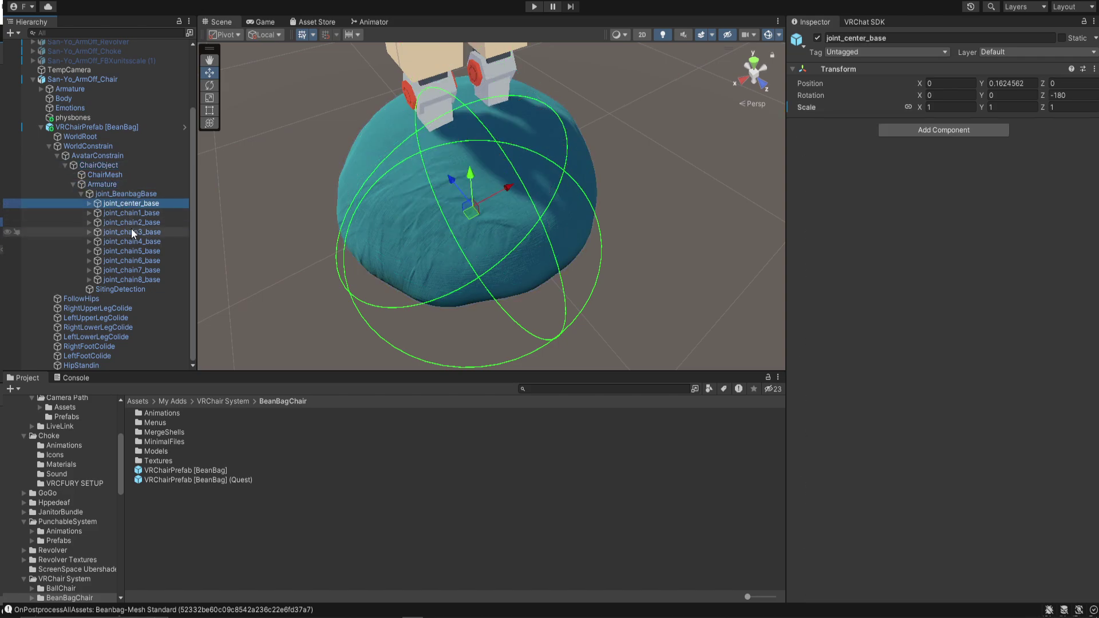
left_click(132, 232)
left_click(139, 244)
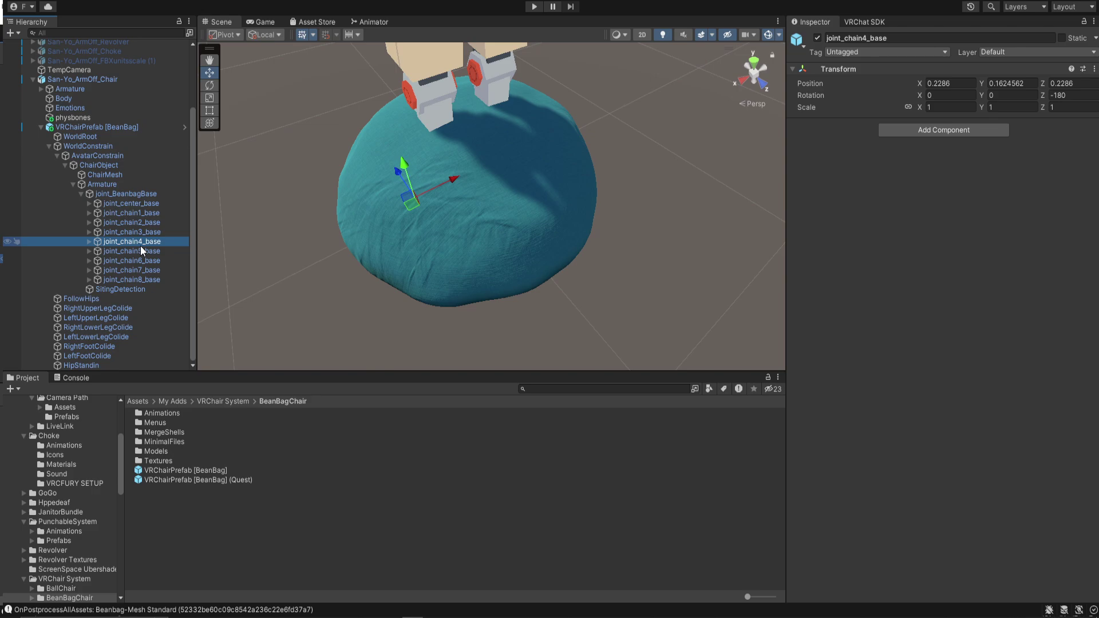
left_click(404, 298)
Frame the beanbag joint, tilt the view to show the legs, and return to VRChair System
scroll(404, 301, "down", 5)
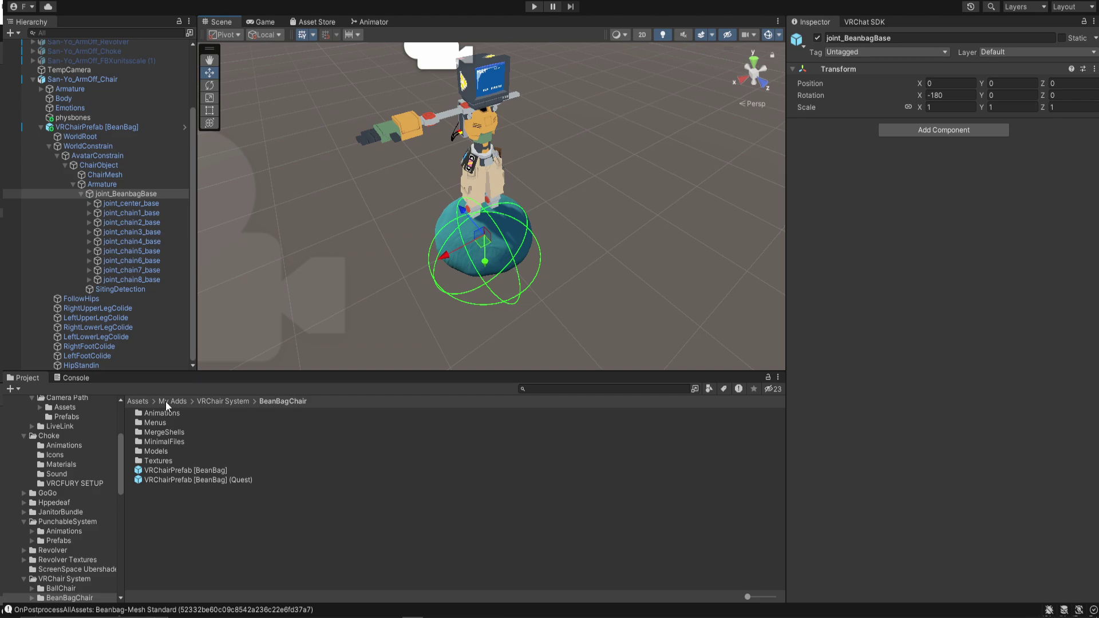
key("f")
right_click_drag(472, 247, 484, 208)
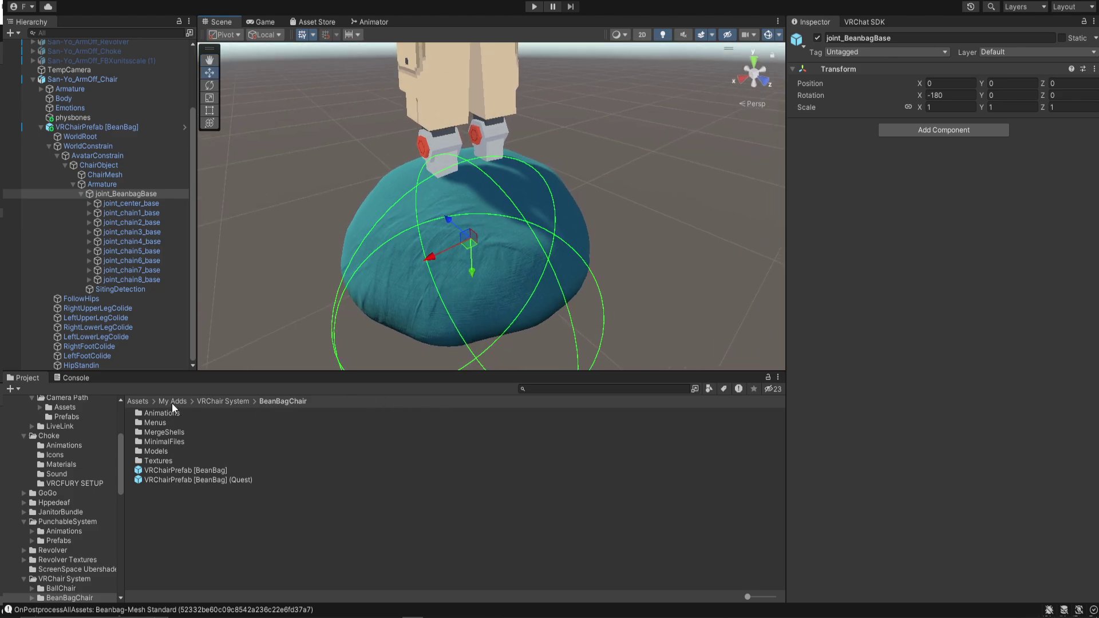
left_click(211, 403)
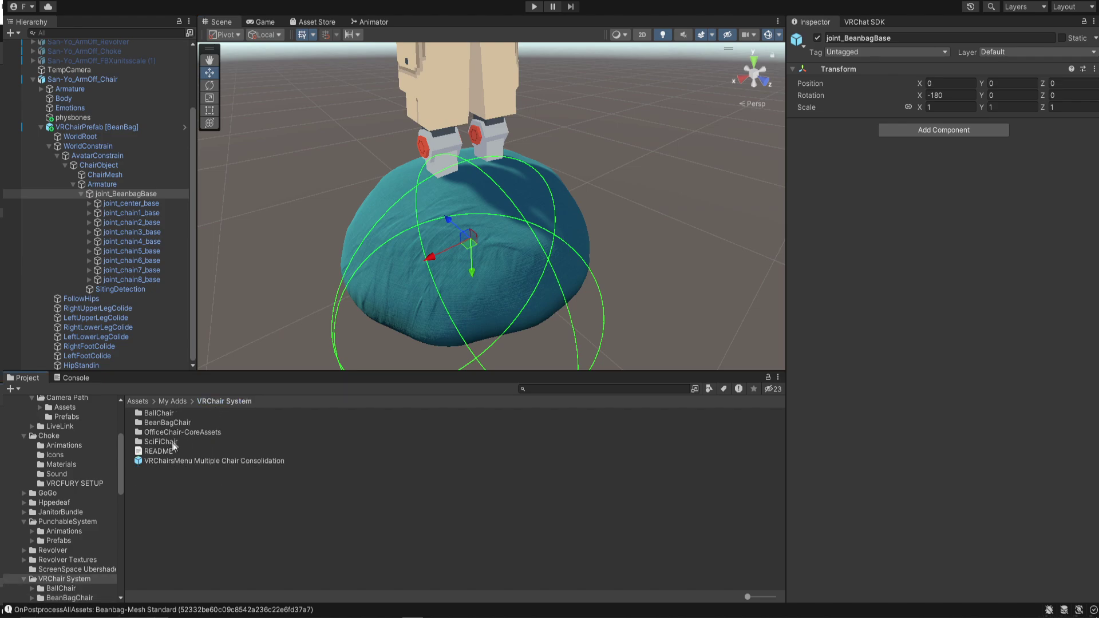
Look inside SciFiChair, then open OfficeChair-CoreAssets to list its OfficeChair prefab and Quest variant
double_click(162, 441)
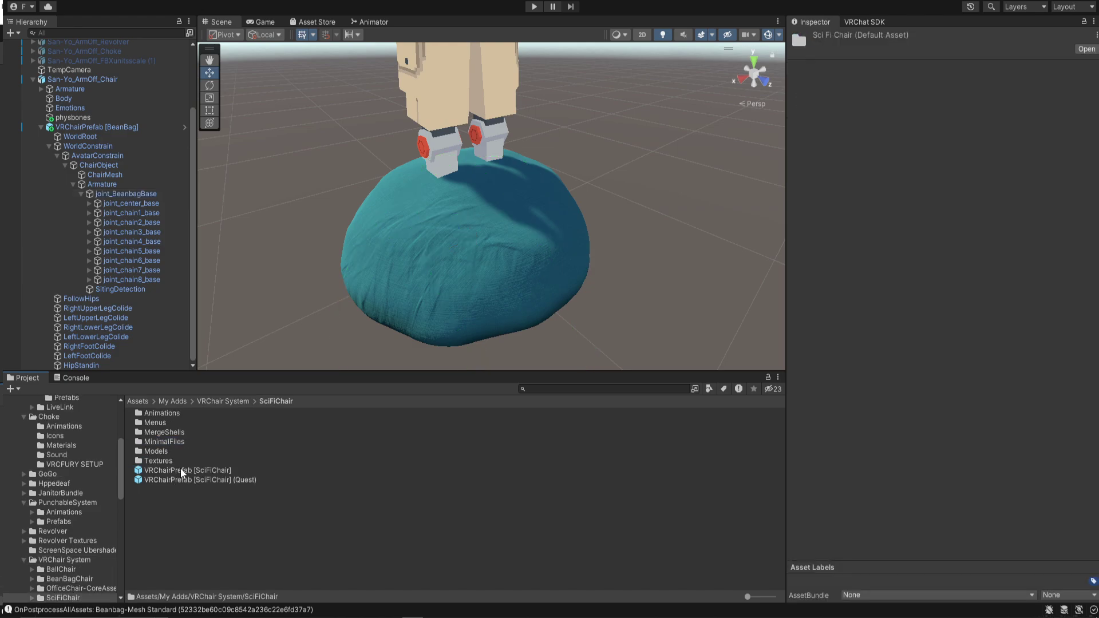
left_click(218, 402)
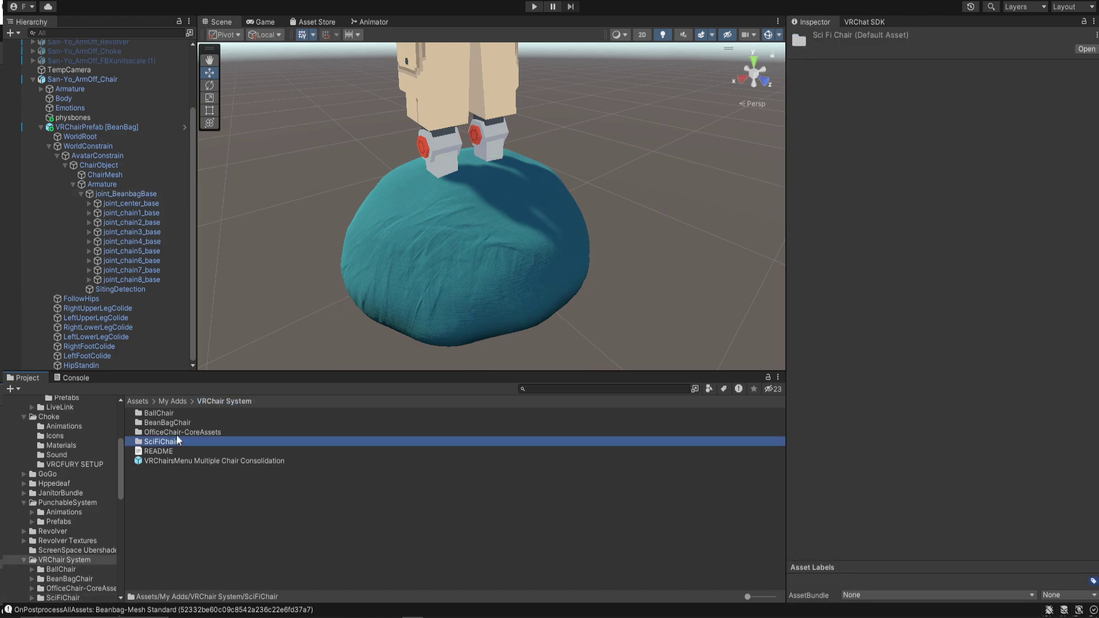
left_click(178, 434)
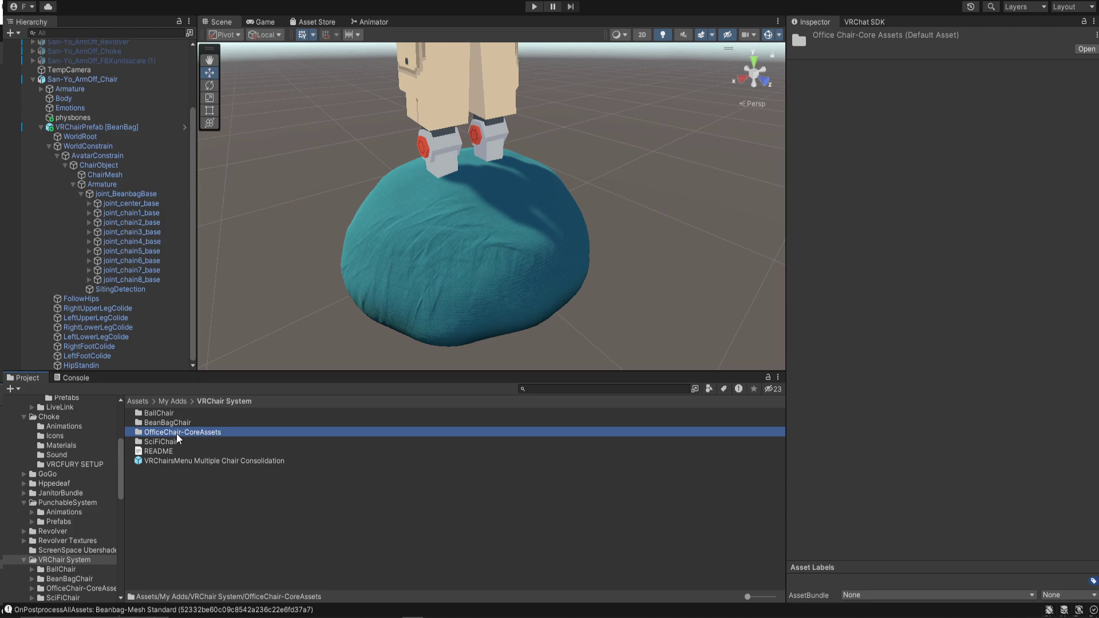
double_click(170, 442)
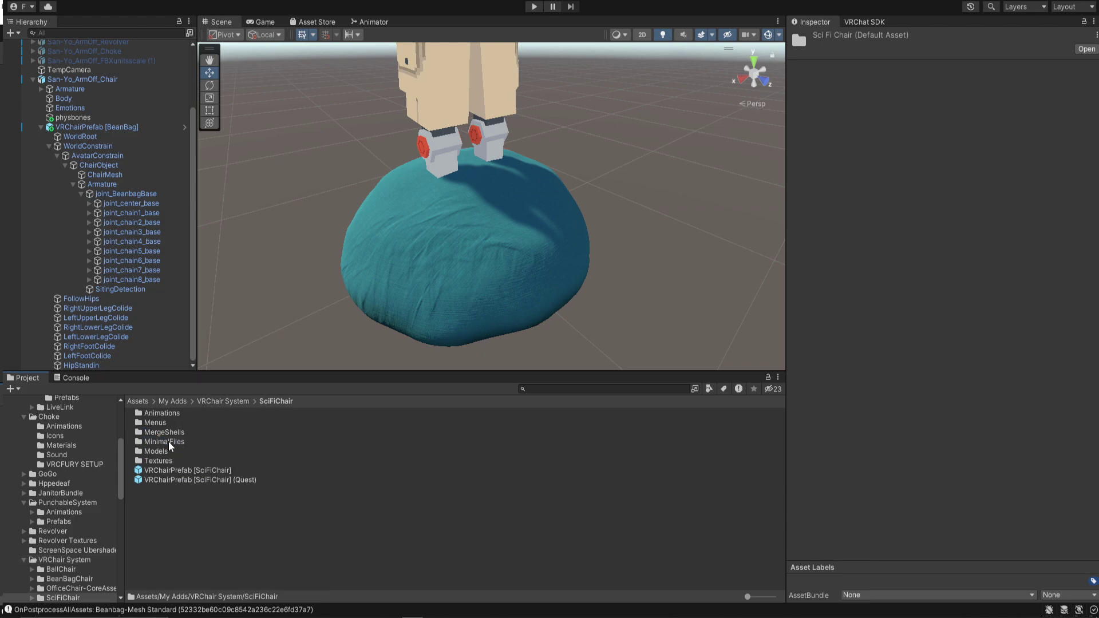
left_click(235, 402)
double_click(180, 434)
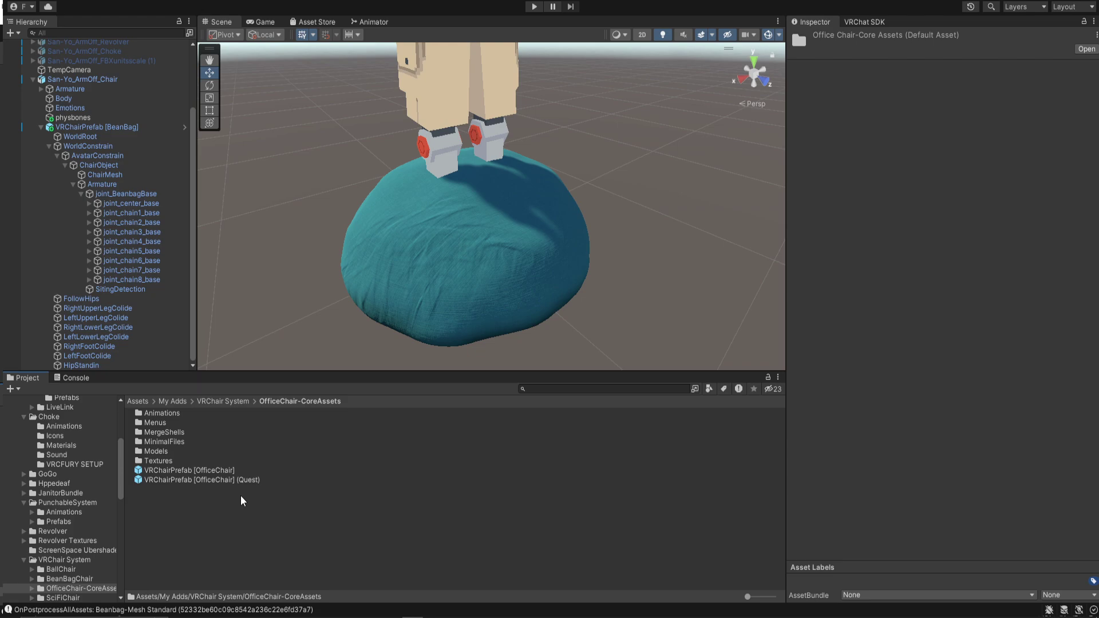
scroll(407, 288, "down", 5)
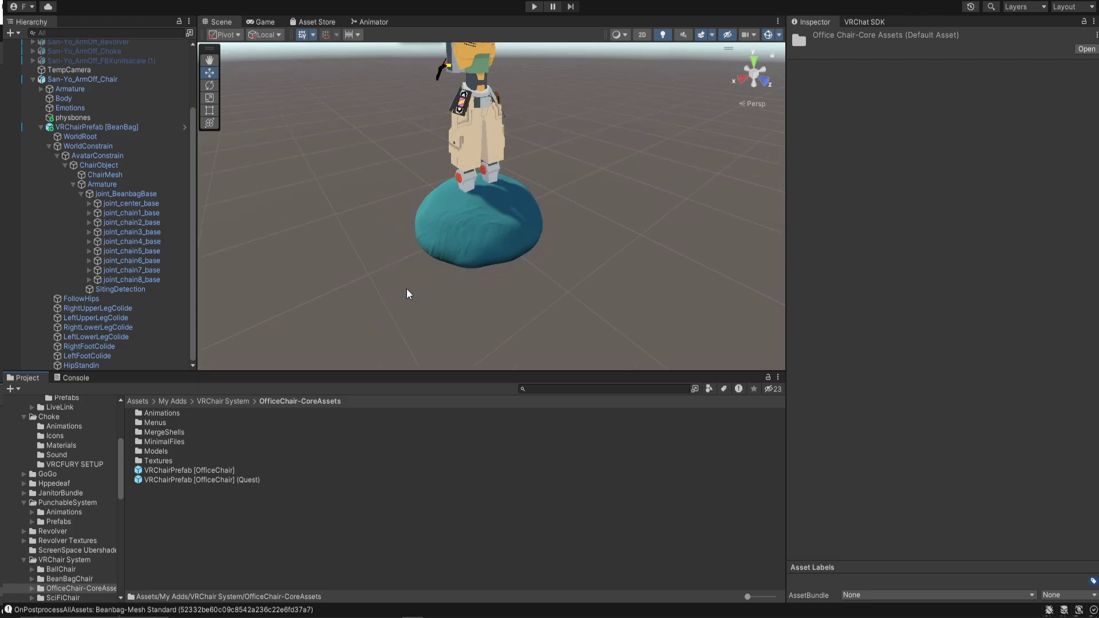
Pan the Scene view so the avatar's head and props show above the beanbag
middle_click_drag(406, 289, 406, 319)
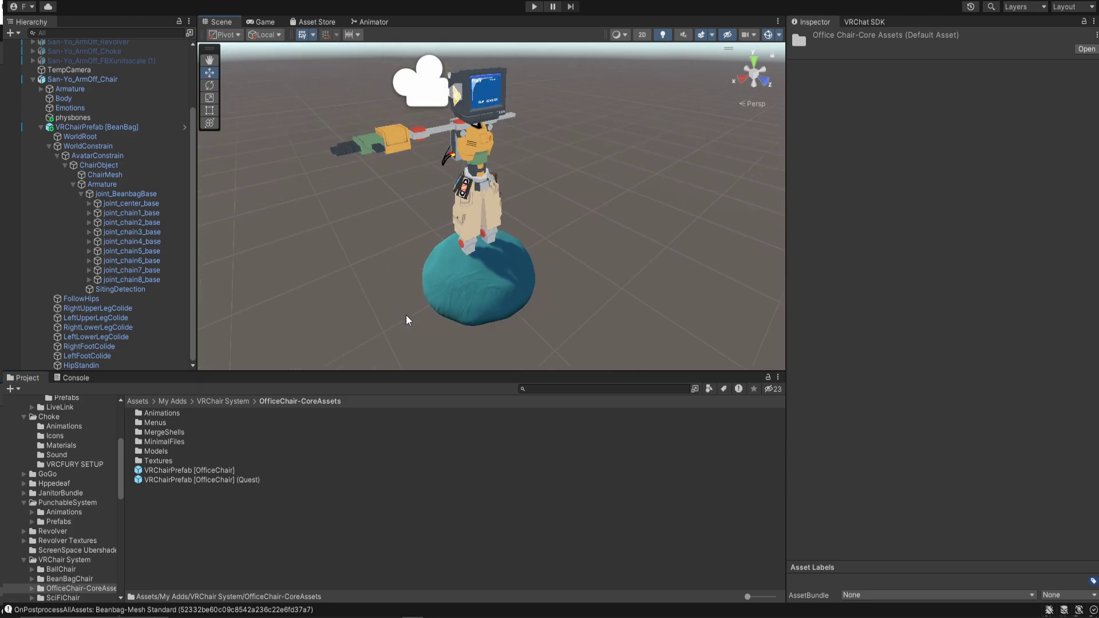